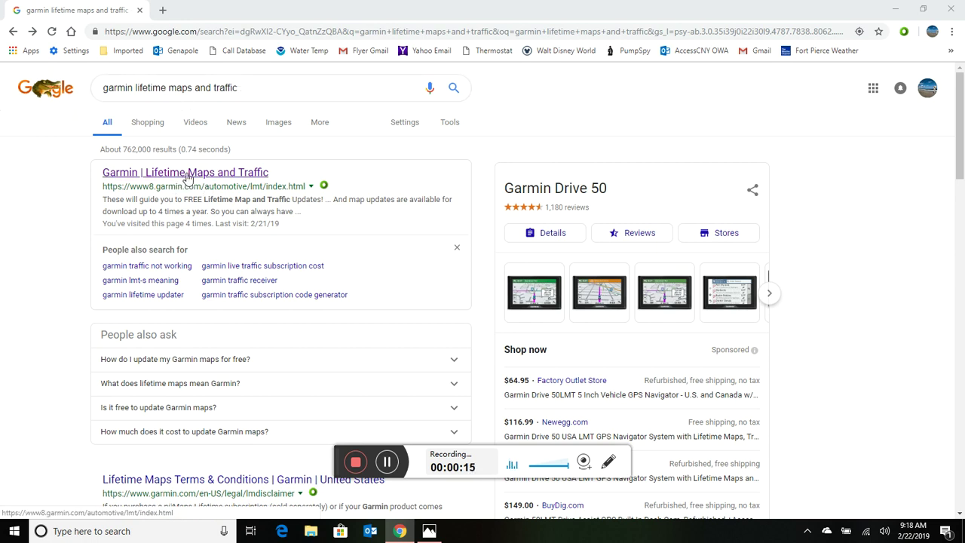
Step: Open the Garmin Lifetime Maps and Traffic site, go to its Garmin Express software page and download the Windows version
{"action": "left_click", "coordinate": [187, 173]}
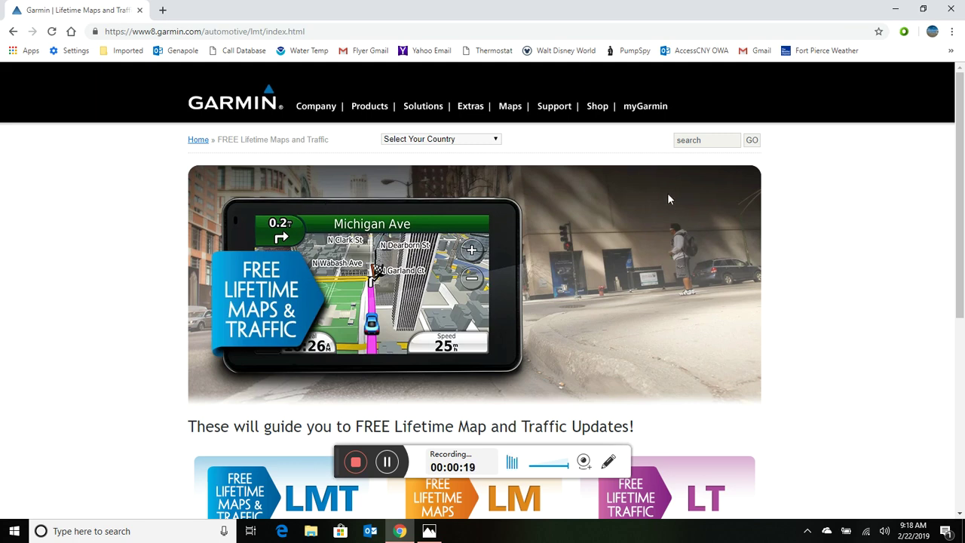
{"action": "mouse_move", "coordinate": [552, 117]}
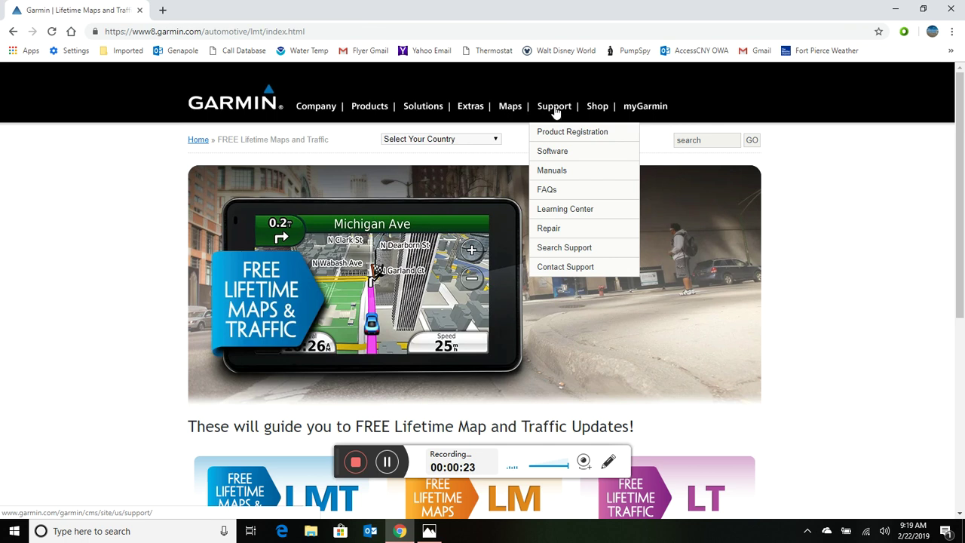
{"action": "left_click", "coordinate": [555, 152]}
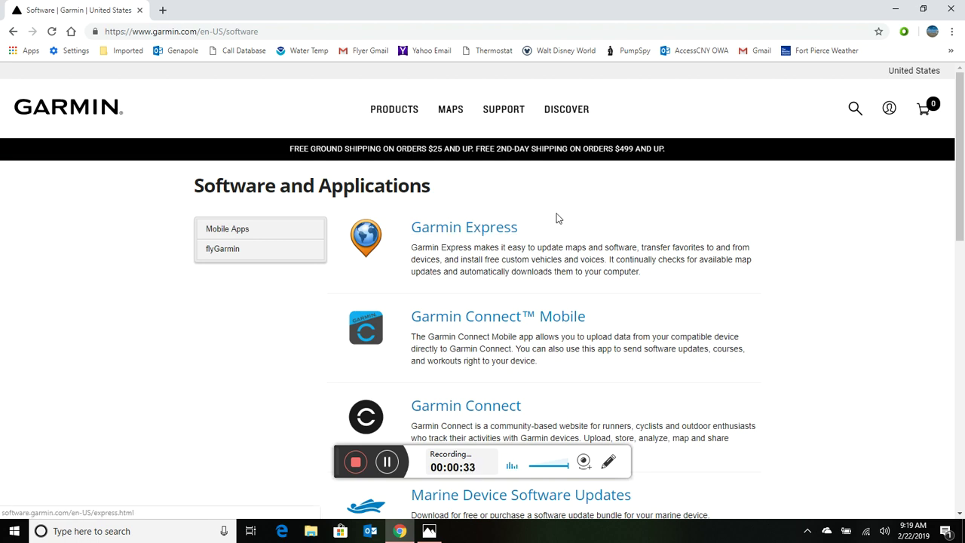
{"action": "left_click", "coordinate": [511, 229]}
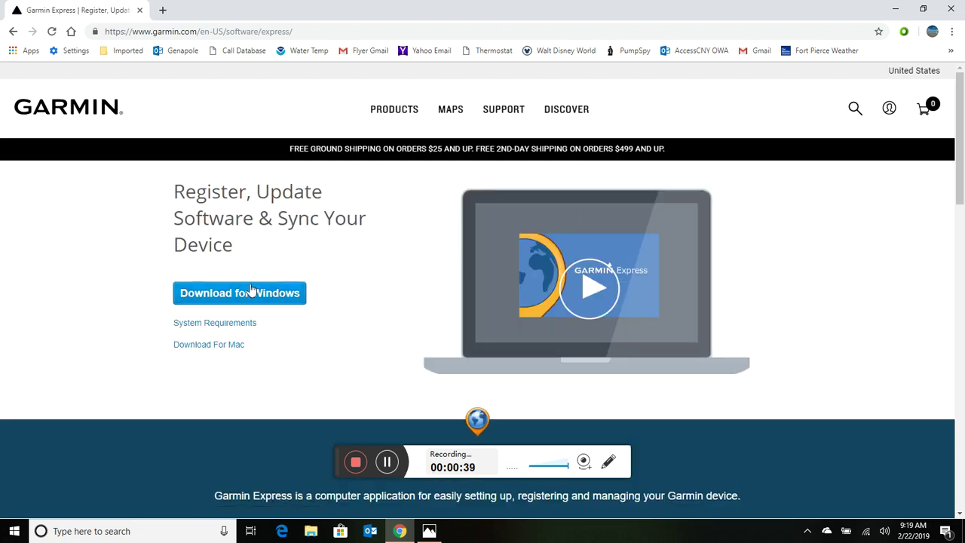
{"action": "left_click", "coordinate": [246, 298]}
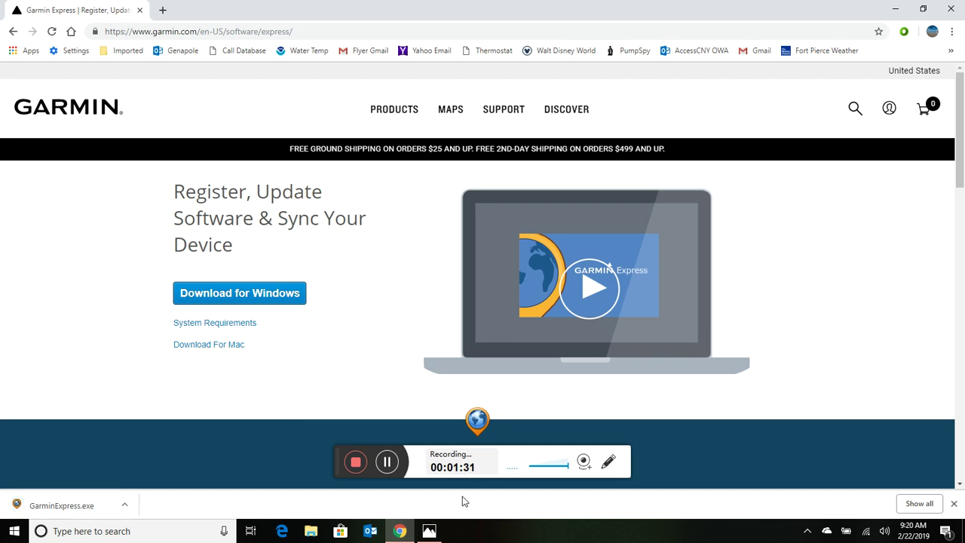
Step: View the device label photo and install Garmin Express from the downloaded GarminExpress.exe, agreeing to the terms and conditions
{"action": "left_click", "coordinate": [430, 532]}
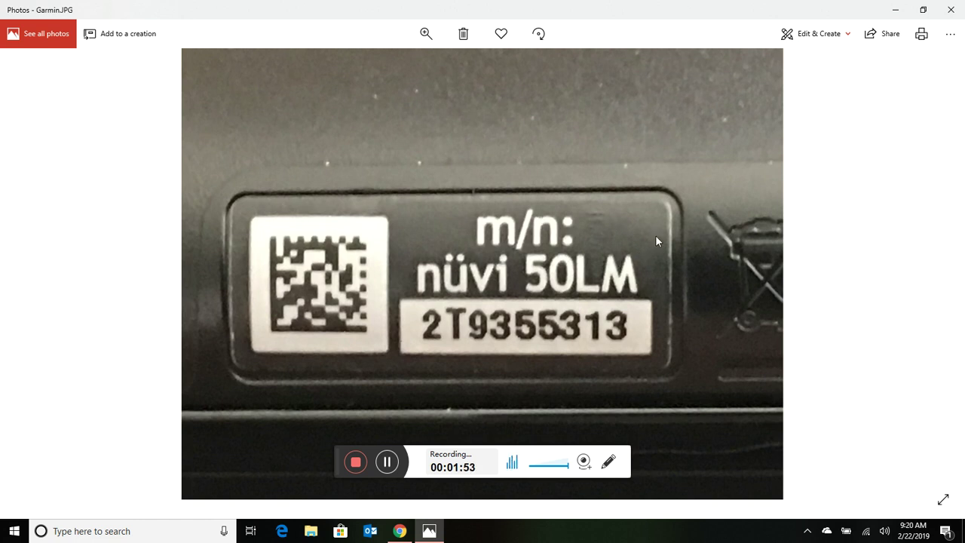
{"action": "left_click", "coordinate": [895, 11]}
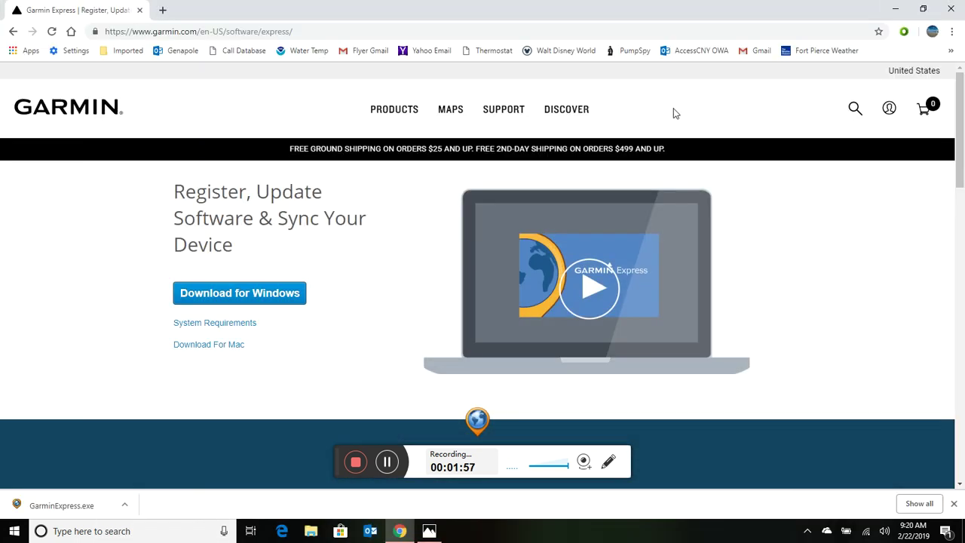
{"action": "left_click", "coordinate": [124, 505]}
{"action": "left_click", "coordinate": [158, 427]}
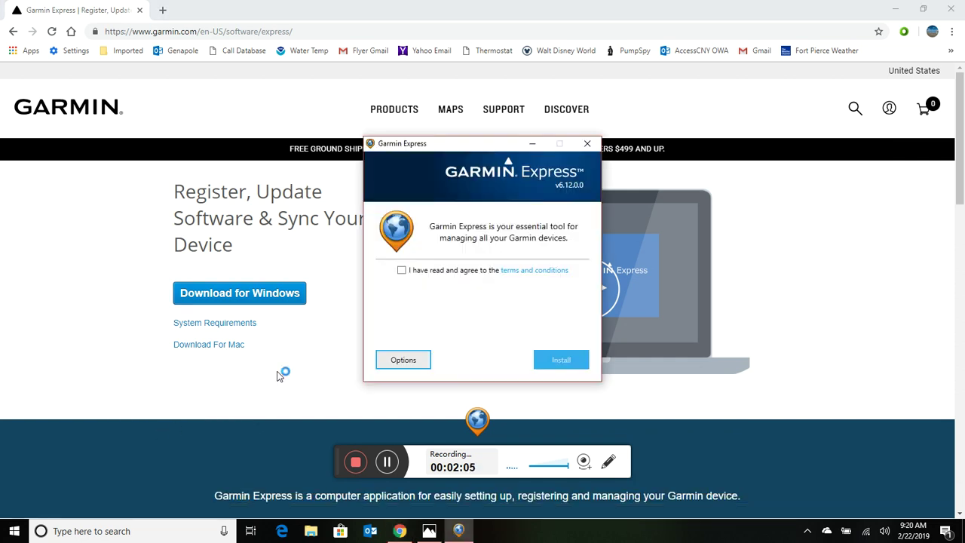
{"action": "left_click", "coordinate": [402, 270]}
{"action": "left_click", "coordinate": [560, 361]}
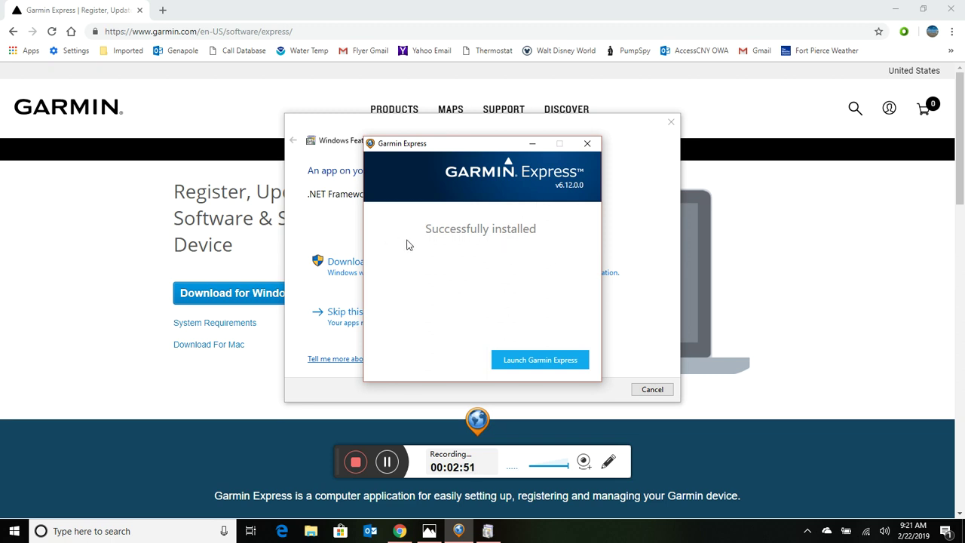
Step: Bring forward the Windows Features request and download and install .NET Framework 3.5
{"action": "left_click", "coordinate": [316, 237]}
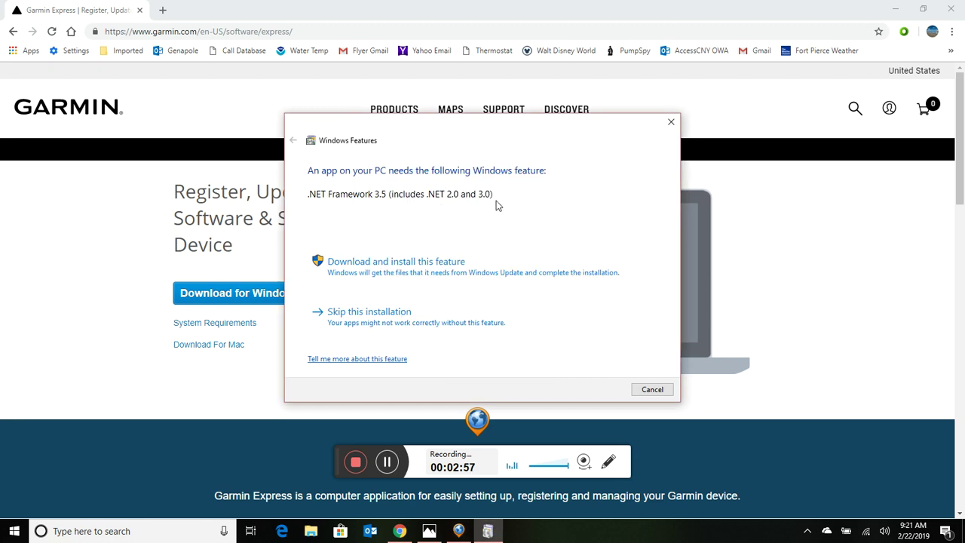
{"action": "left_click", "coordinate": [393, 265]}
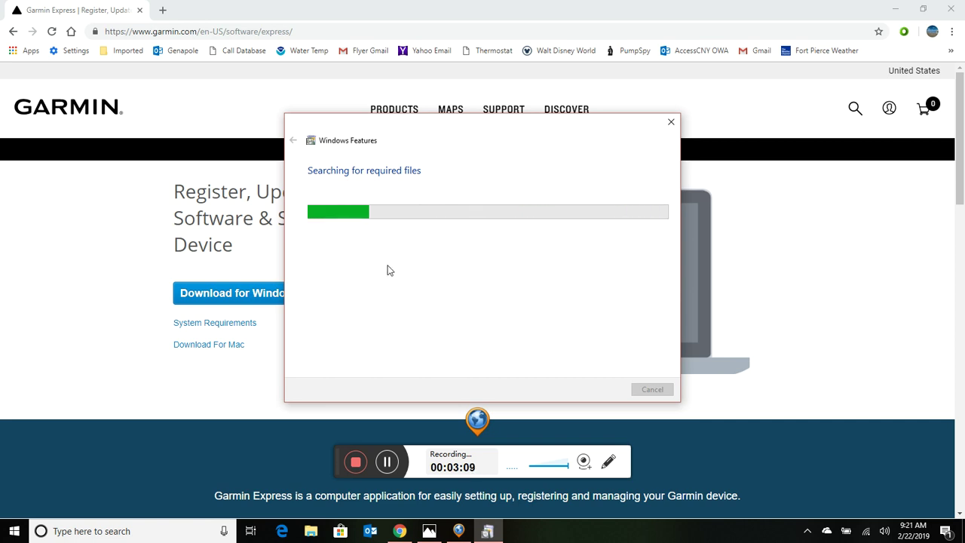
Step: In a new Chrome tab, search Google for amazon and open the Amazon.com home page
{"action": "left_click", "coordinate": [407, 532]}
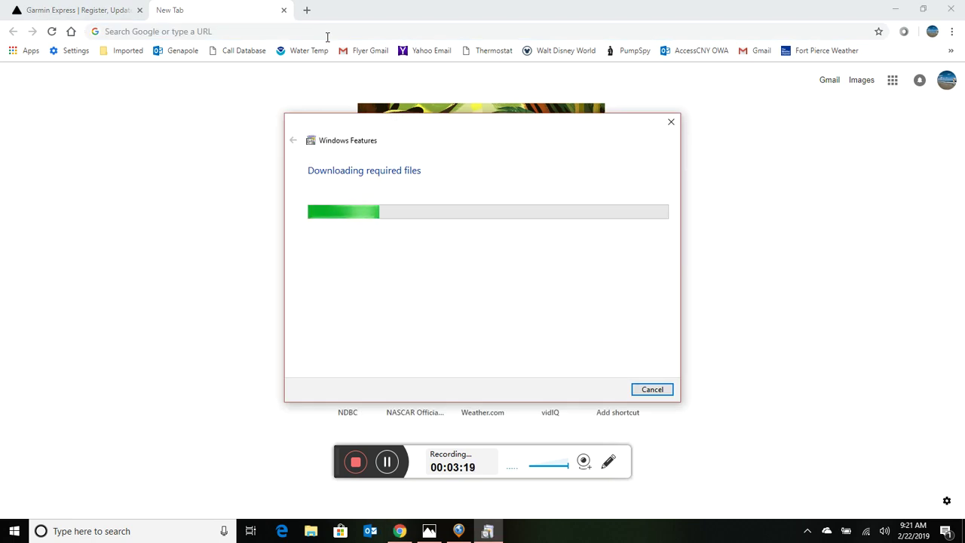
{"action": "left_click", "coordinate": [314, 32]}
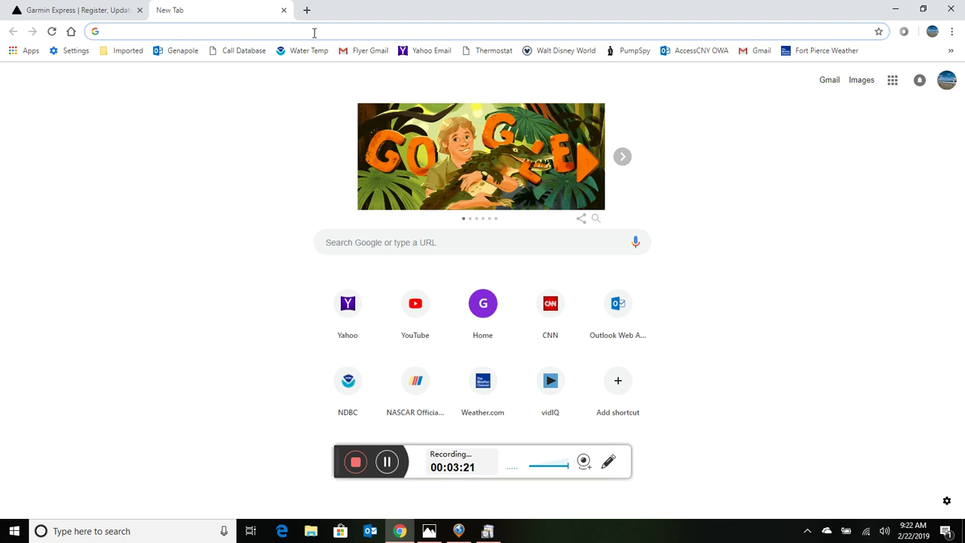
{"action": "type", "text": "amazo"}
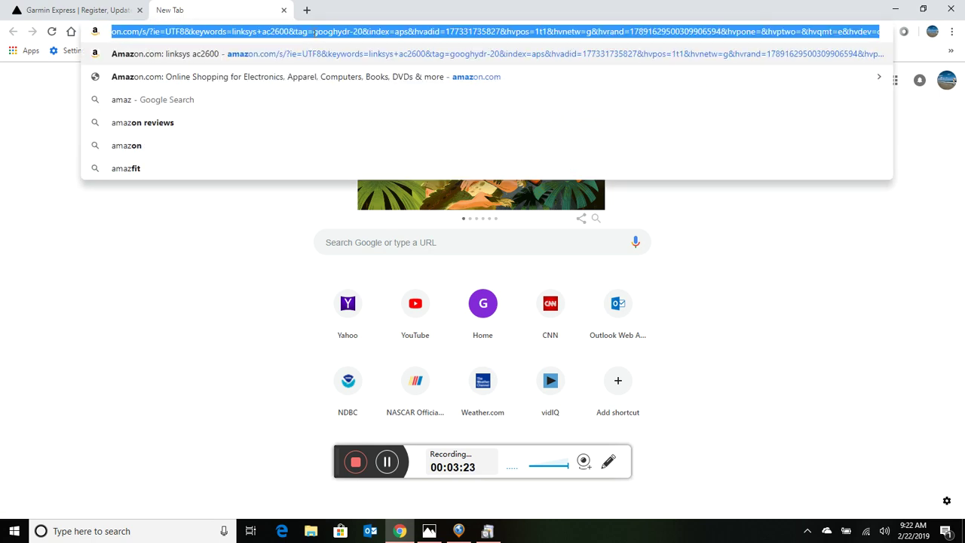
{"action": "type", "text": "n"}
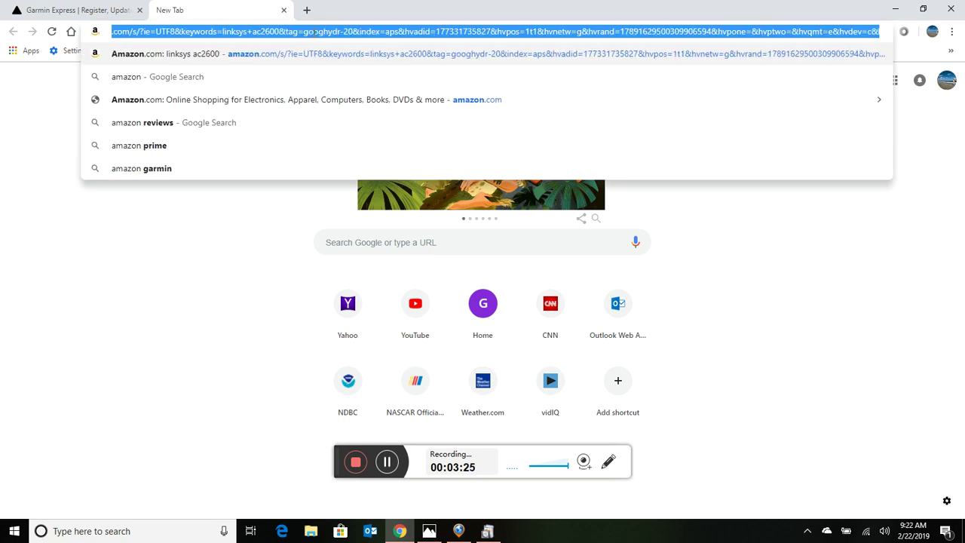
{"action": "left_click", "coordinate": [216, 76]}
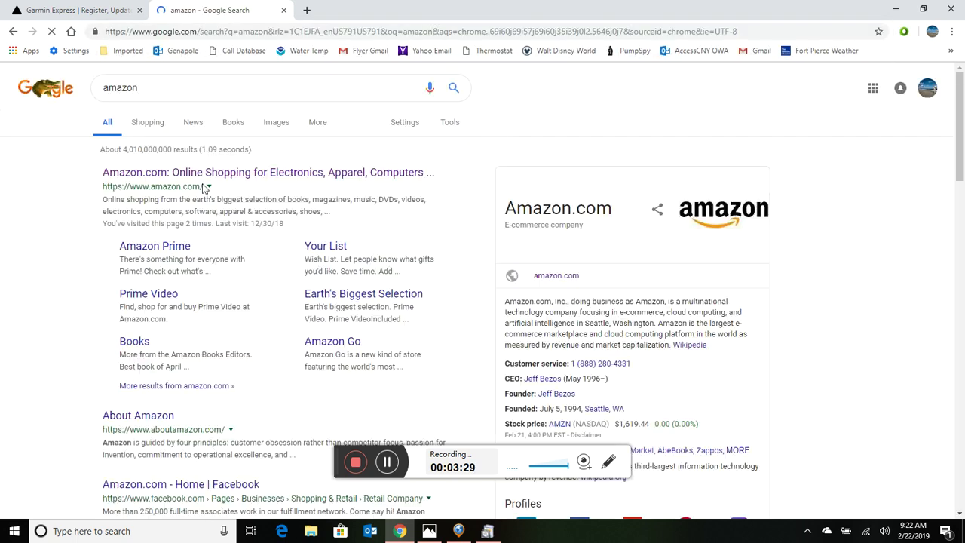
{"action": "left_click", "coordinate": [204, 169]}
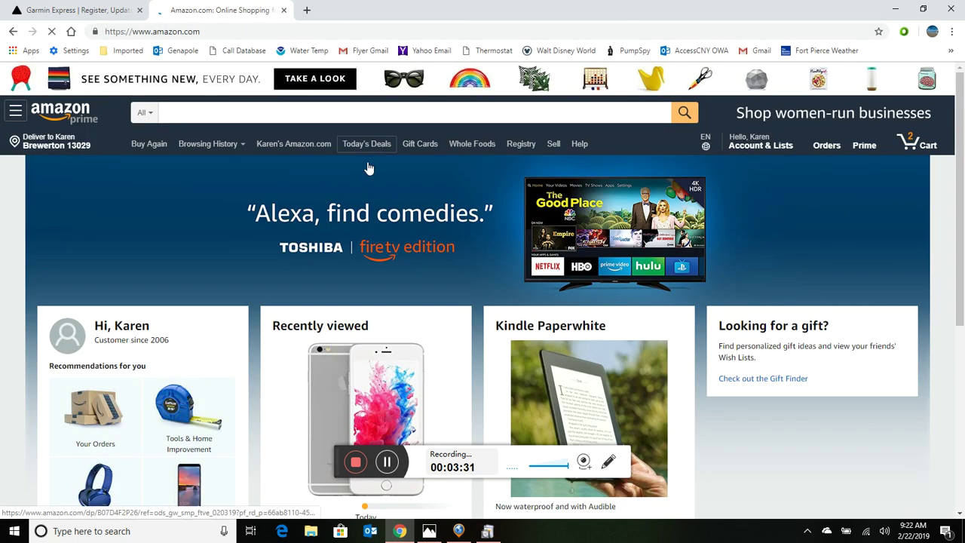
Step: Search Amazon for "garmin usb cable lm50"
{"action": "left_click", "coordinate": [338, 113]}
{"action": "type", "text": "gar"}
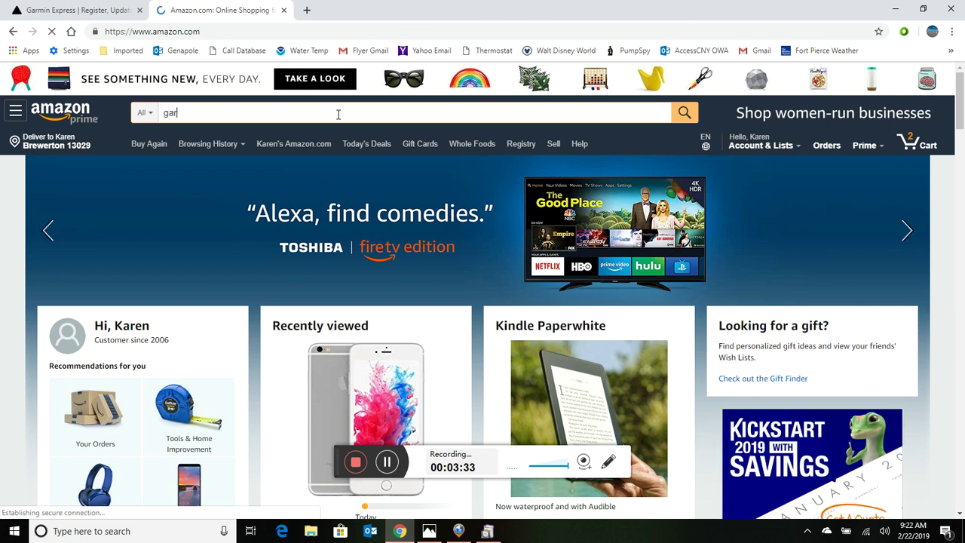
{"action": "type", "text": "min us"}
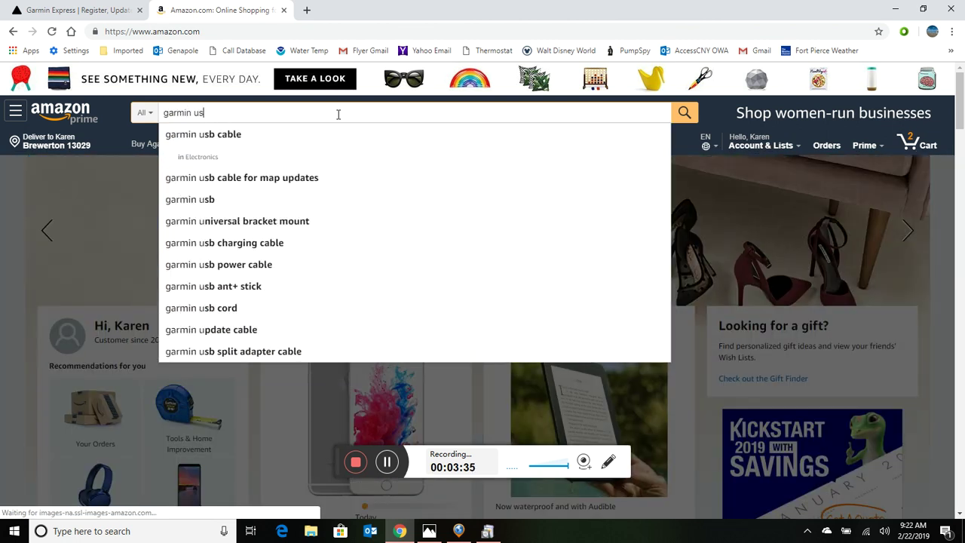
{"action": "type", "text": "b cable"}
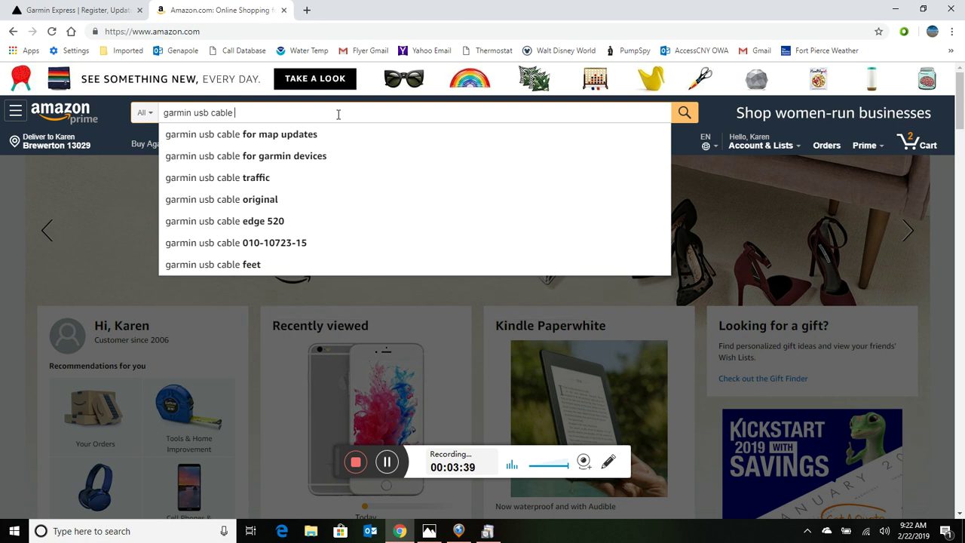
{"action": "type", "text": " lm50"}
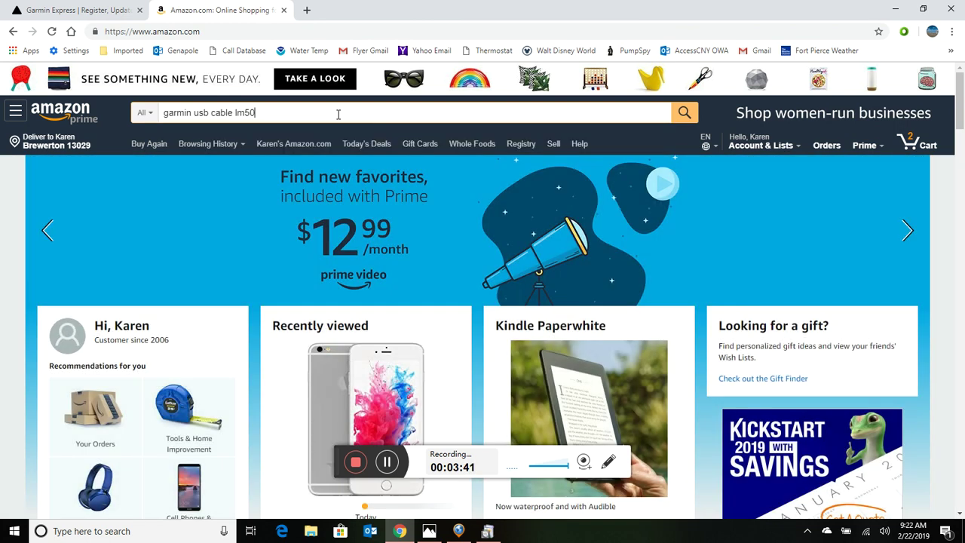
{"action": "key", "text": "Return"}
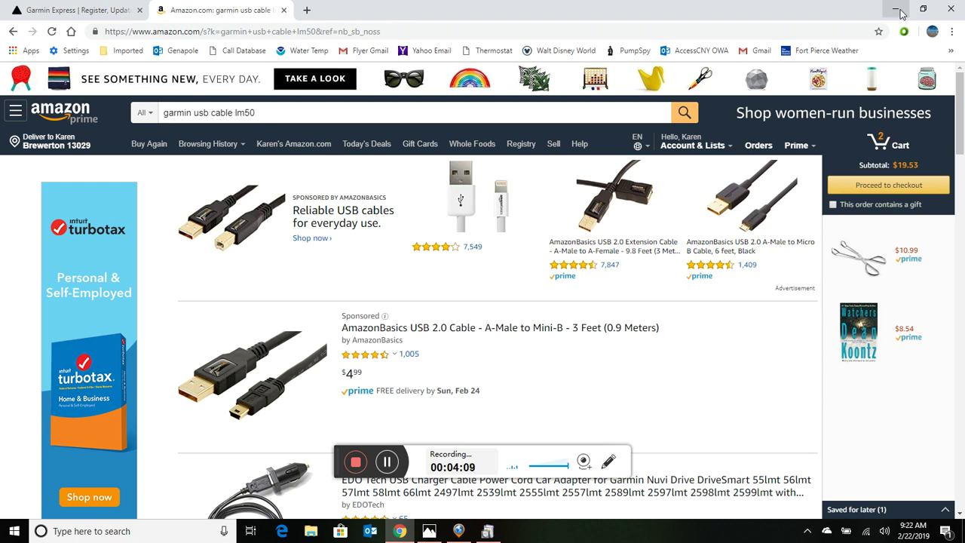
Step: Return to the Windows Features window, let the .NET Framework 3.5 installation finish and close it
{"action": "left_click", "coordinate": [485, 532]}
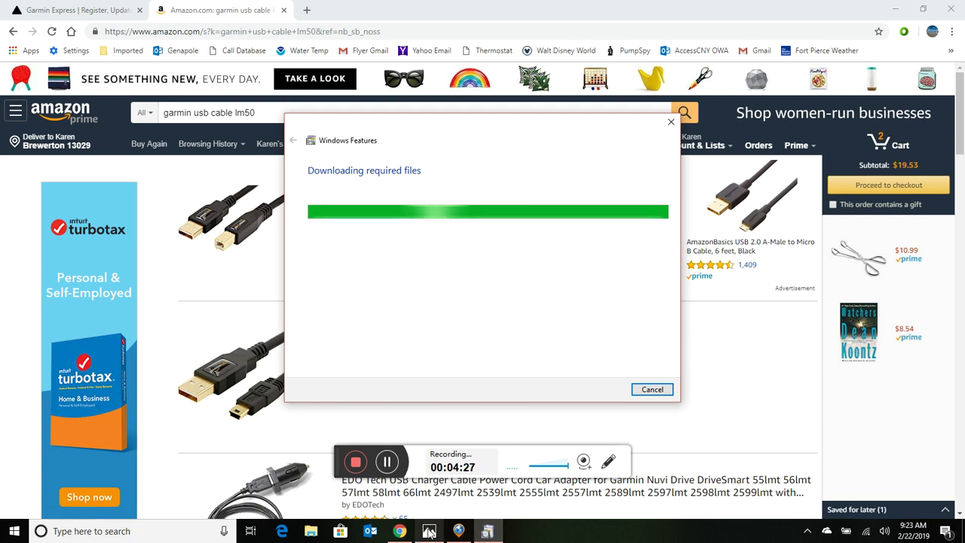
{"action": "mouse_move", "coordinate": [429, 533]}
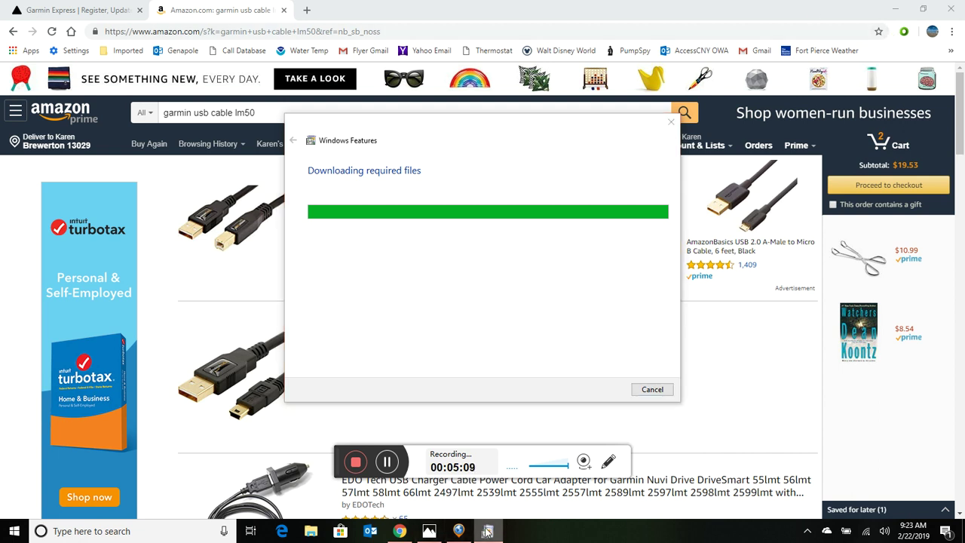
{"action": "left_click", "coordinate": [460, 531]}
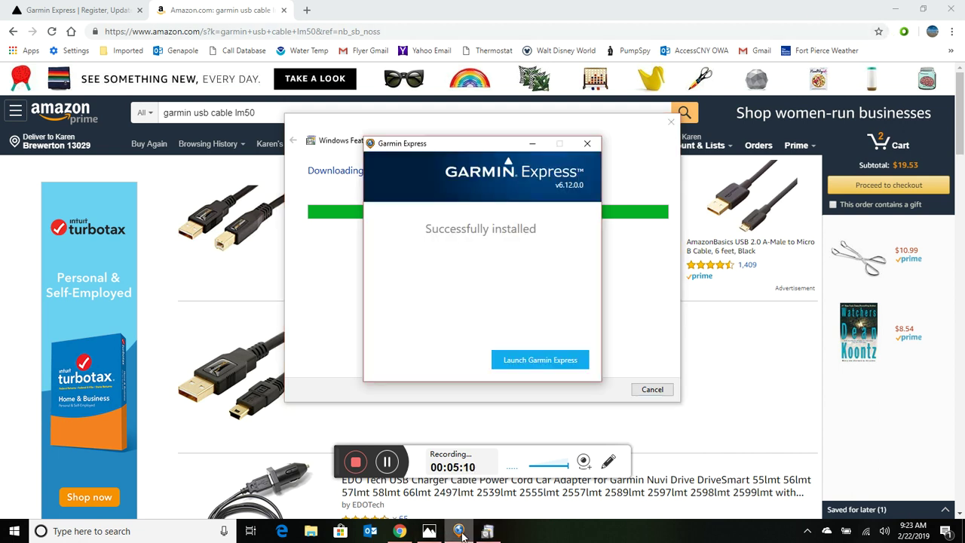
{"action": "left_click", "coordinate": [591, 149]}
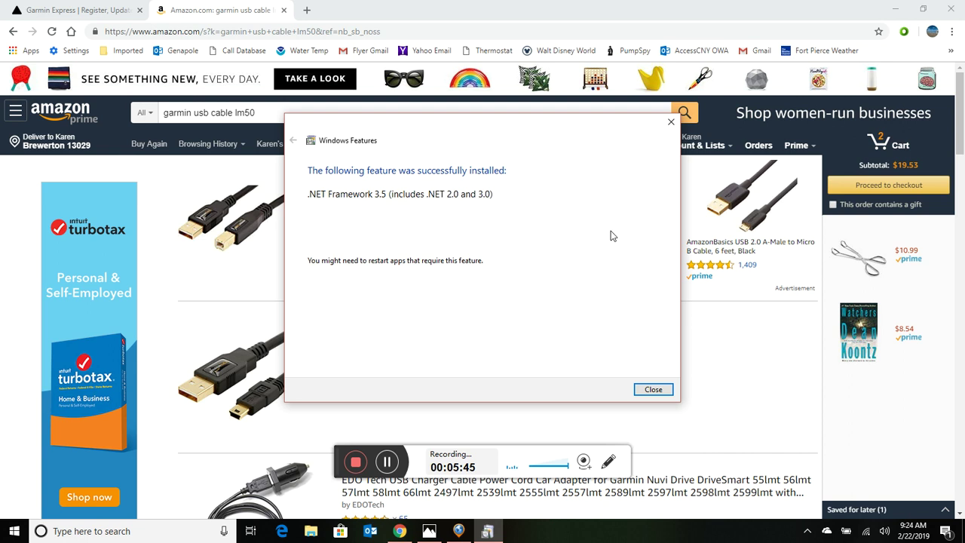
{"action": "left_click", "coordinate": [653, 390]}
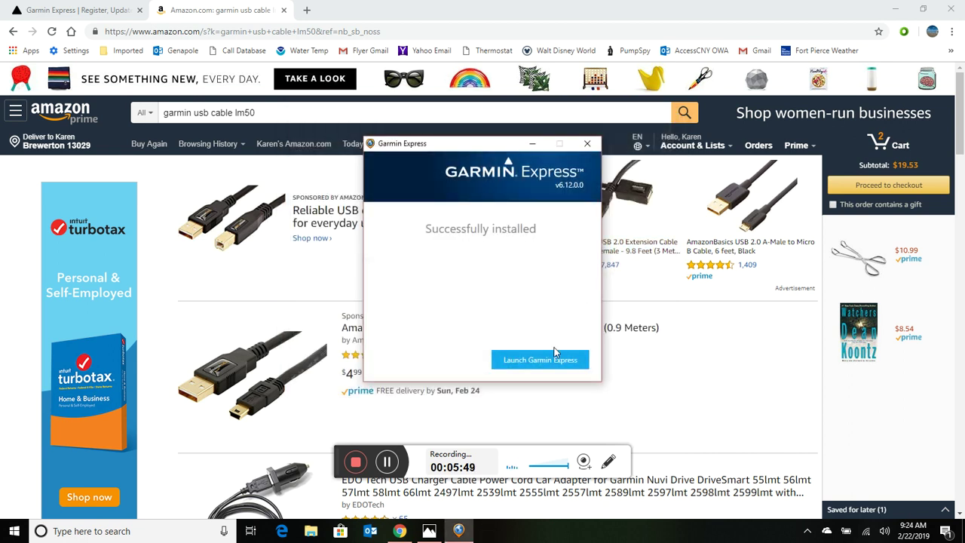
Step: Launch Garmin Express, get started and add the plugged-in nüvi 50 as a device
{"action": "left_click", "coordinate": [531, 362]}
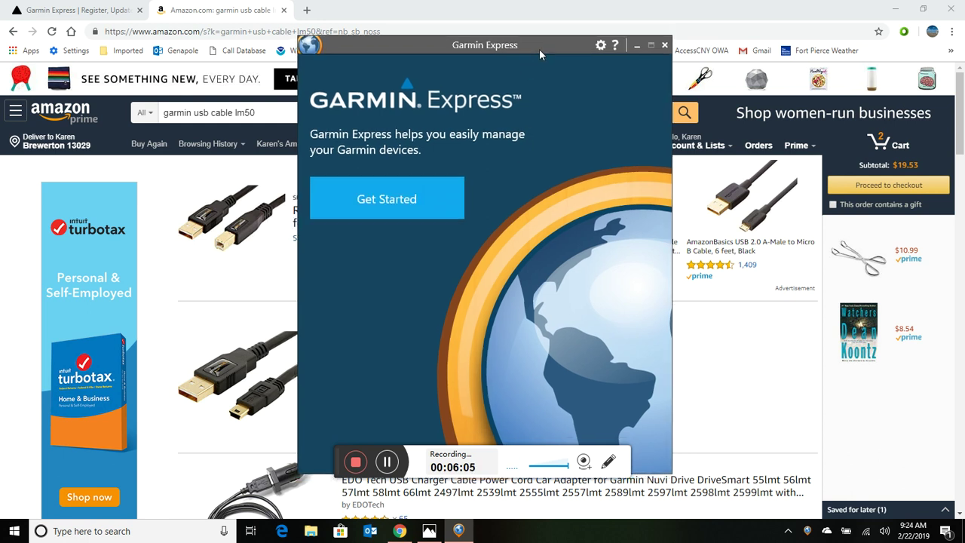
{"action": "left_click", "coordinate": [402, 175]}
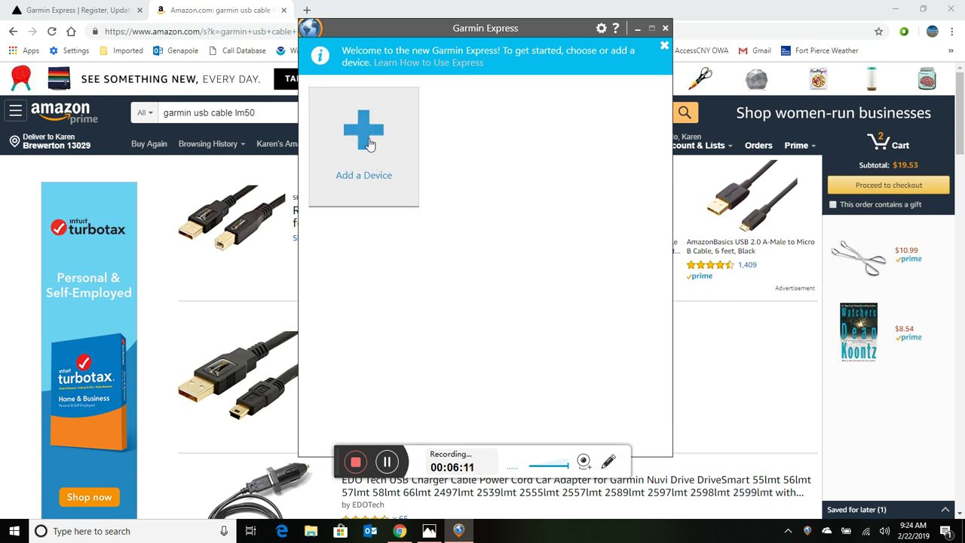
{"action": "left_click", "coordinate": [369, 144]}
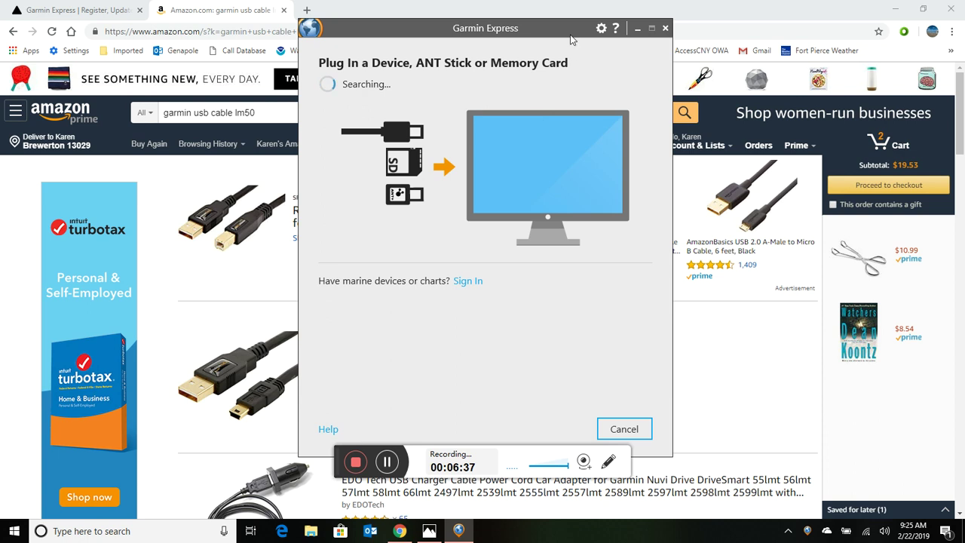
{"action": "left_click_drag", "start_coordinate": [571, 35], "coordinate": [570, 27]}
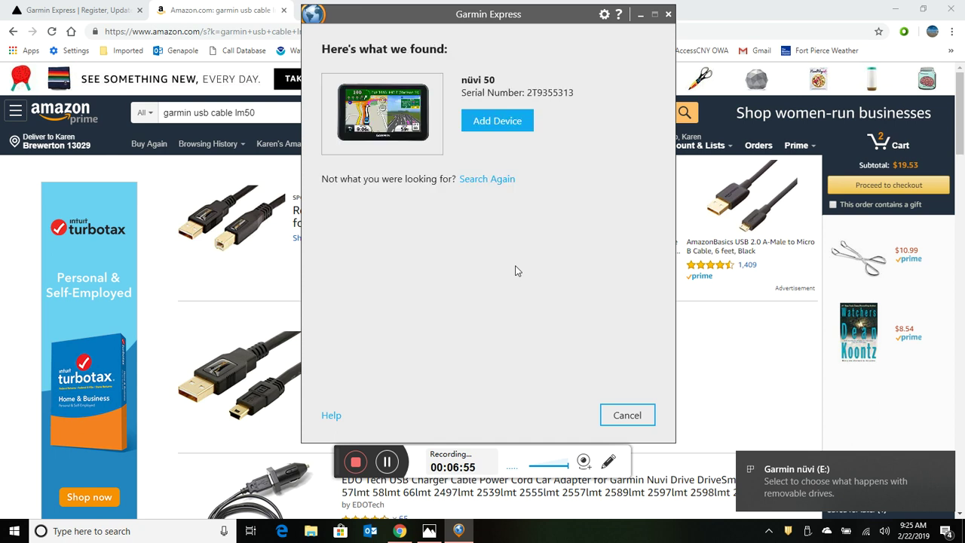
{"action": "left_click", "coordinate": [505, 122]}
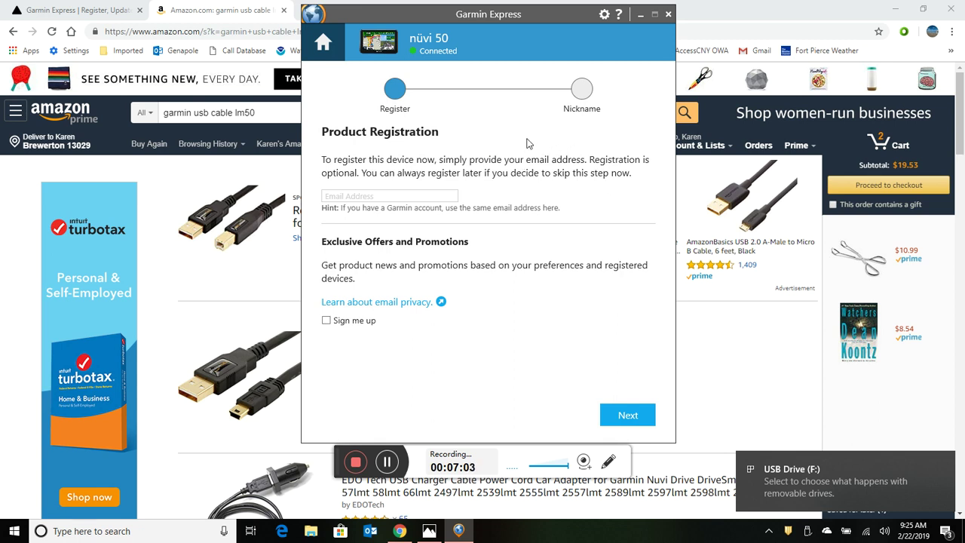
Step: Skip the optional product registration and finish device setup with the owner's first name appended to the nüvi 50 nickname
{"action": "left_click", "coordinate": [402, 197]}
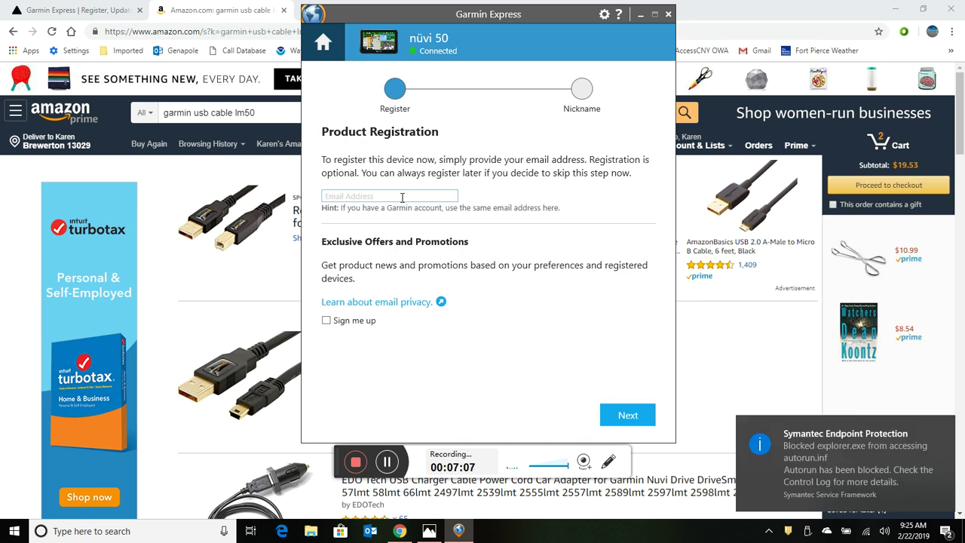
{"action": "left_click", "coordinate": [626, 411]}
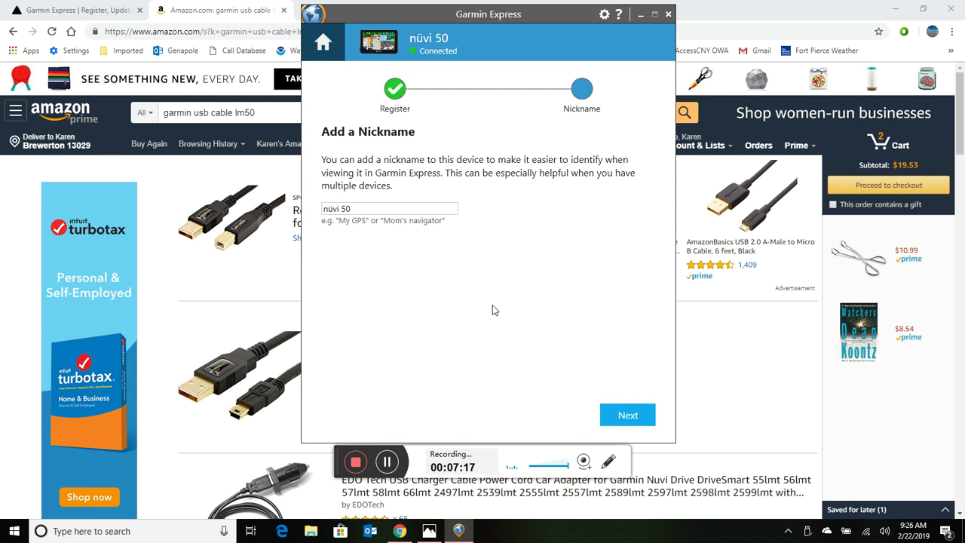
{"action": "left_click", "coordinate": [405, 205]}
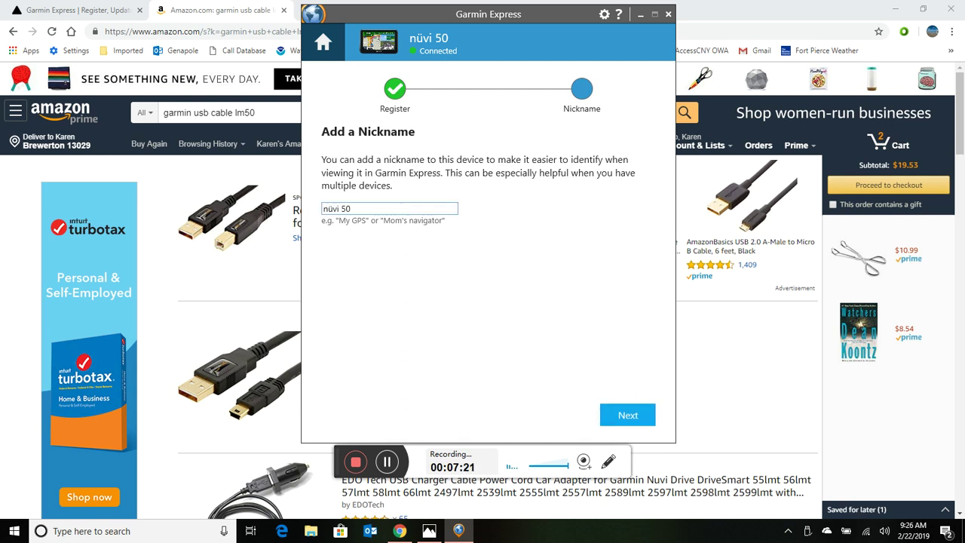
{"action": "type", "text": "Jim"}
{"action": "left_click", "coordinate": [626, 417]}
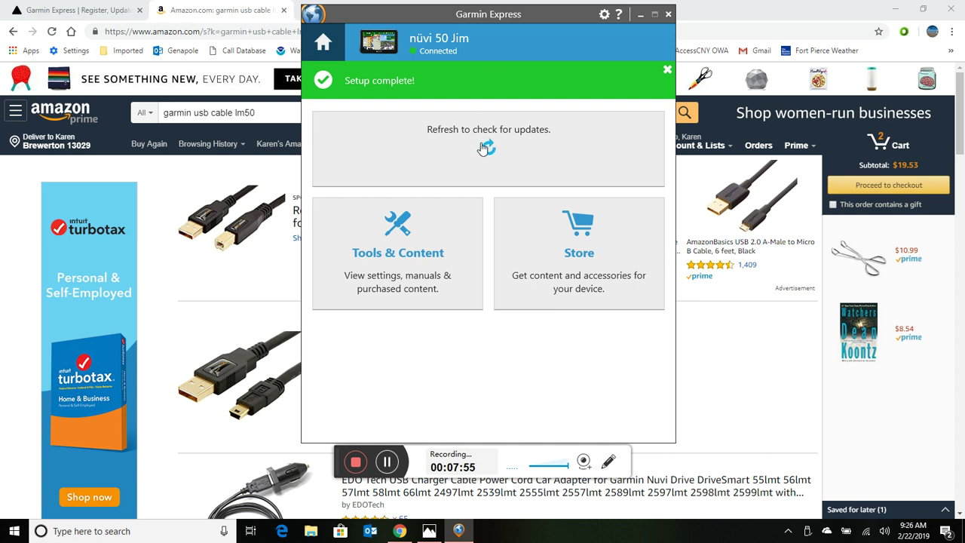
{"action": "left_click", "coordinate": [666, 69]}
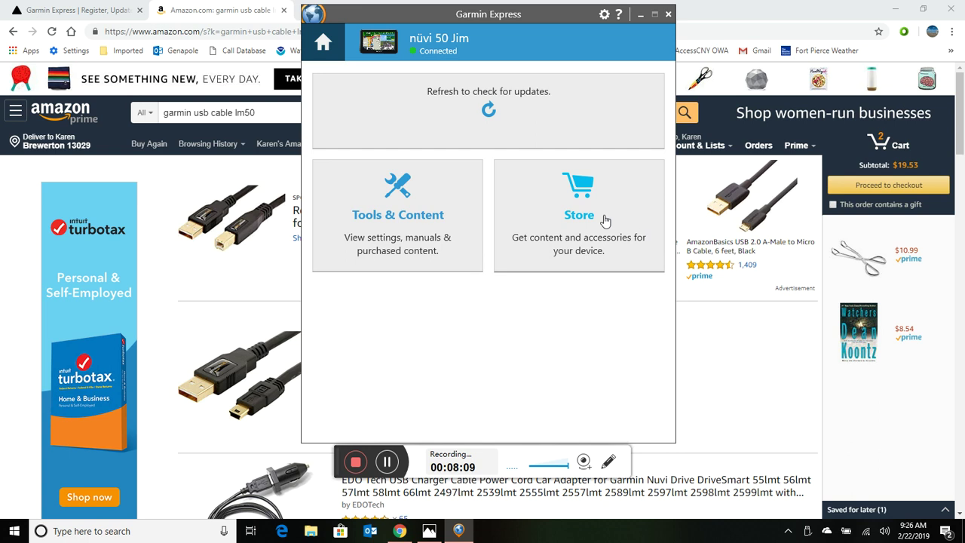
Step: Back up the nüvi 50's favorites manually to the Documents folder using the device utilities
{"action": "left_click", "coordinate": [412, 207]}
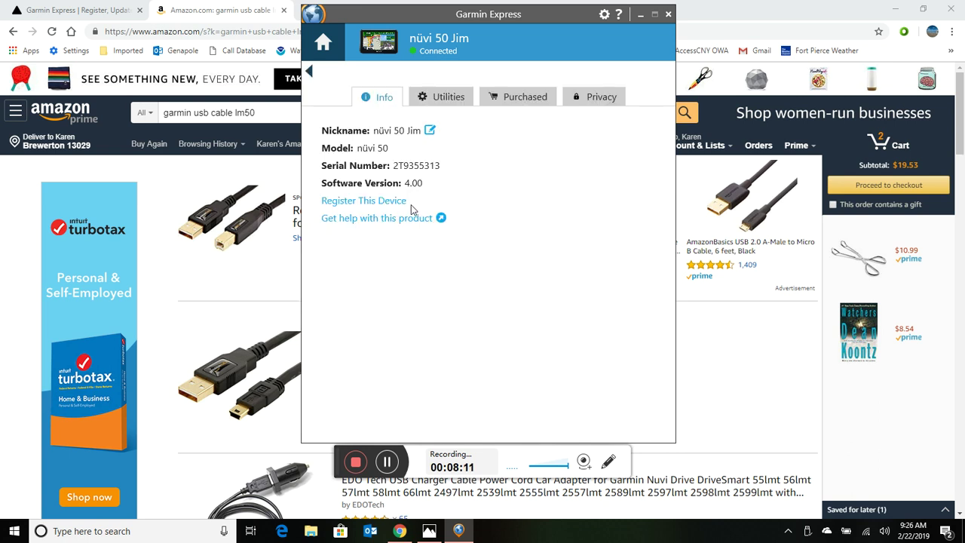
{"action": "left_click", "coordinate": [446, 99]}
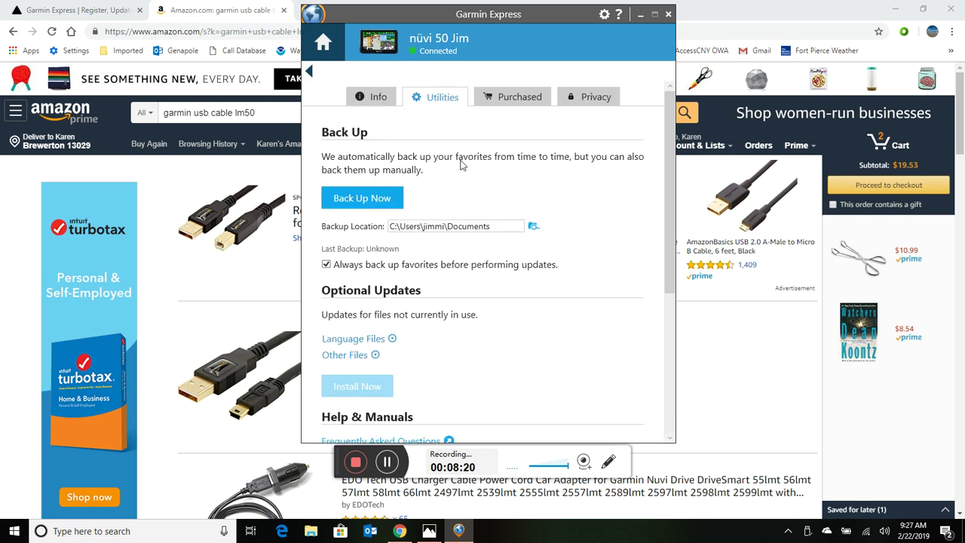
{"action": "scroll", "coordinate": [462, 165], "scroll_direction": "down", "scroll_amount": 1}
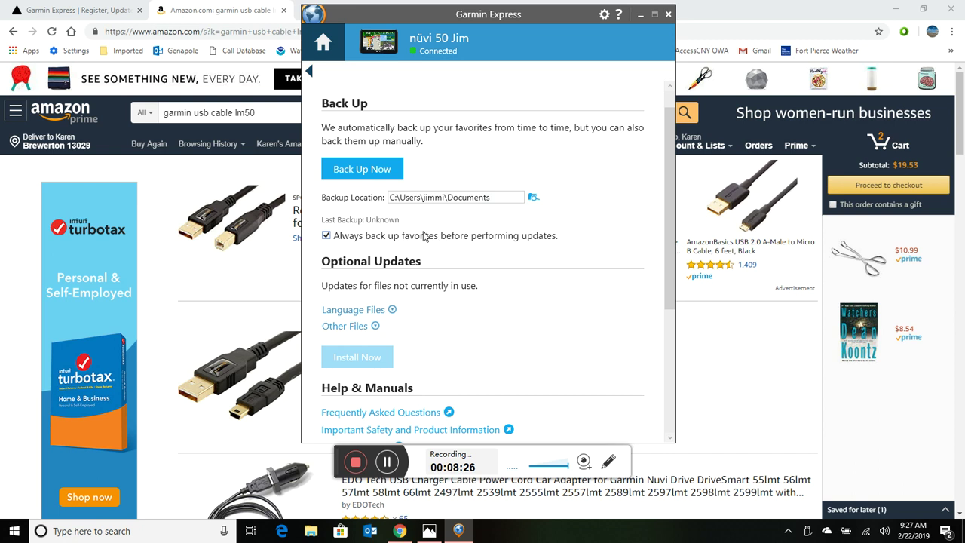
{"action": "left_click", "coordinate": [502, 197]}
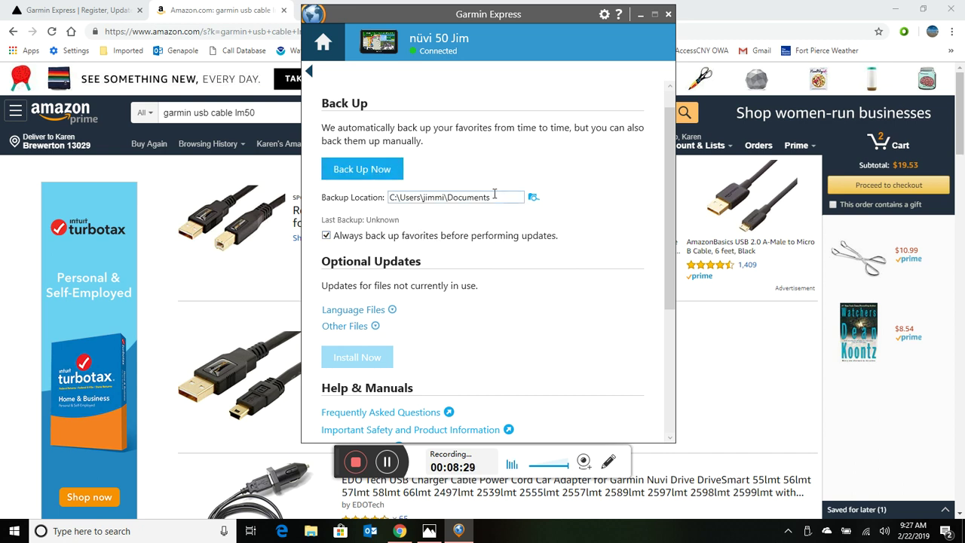
{"action": "left_click", "coordinate": [344, 162]}
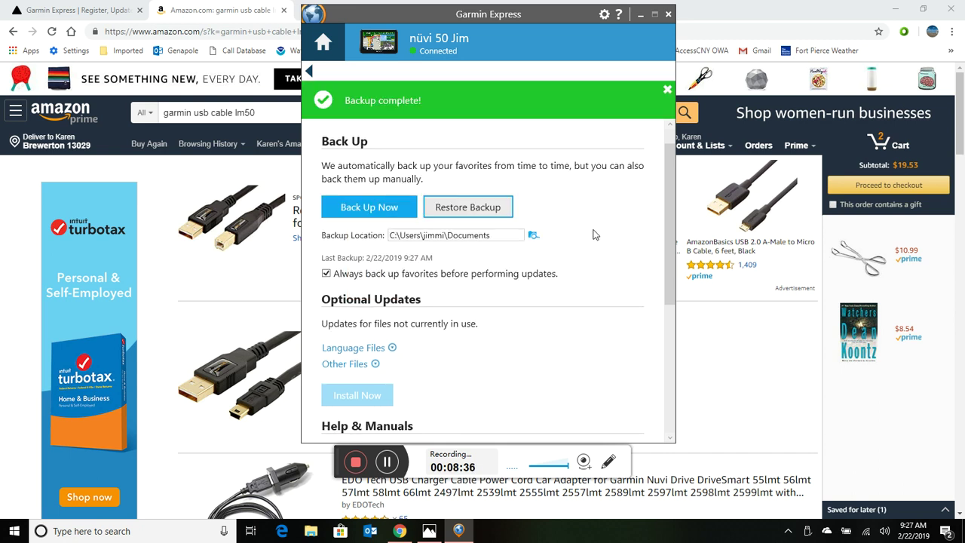
Step: Review the device's backup, optional updates, manuals, removal and storage information, and dismiss the backup notification
{"action": "scroll", "coordinate": [593, 235], "scroll_direction": "down", "scroll_amount": 1}
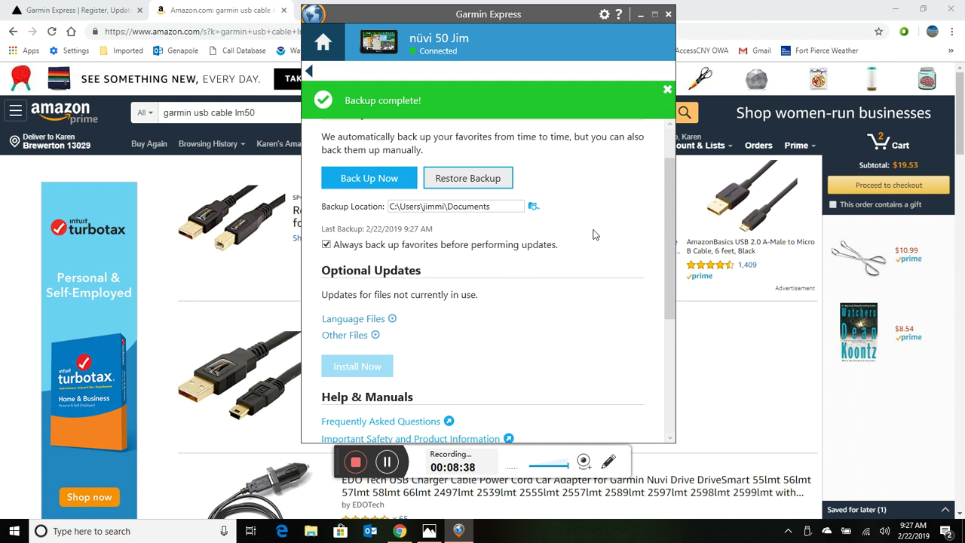
{"action": "scroll", "coordinate": [593, 235], "scroll_direction": "down", "scroll_amount": 2}
{"action": "scroll", "coordinate": [595, 237], "scroll_direction": "down", "scroll_amount": 1}
{"action": "scroll", "coordinate": [594, 241], "scroll_direction": "down", "scroll_amount": 3}
{"action": "scroll", "coordinate": [593, 245], "scroll_direction": "down", "scroll_amount": 2}
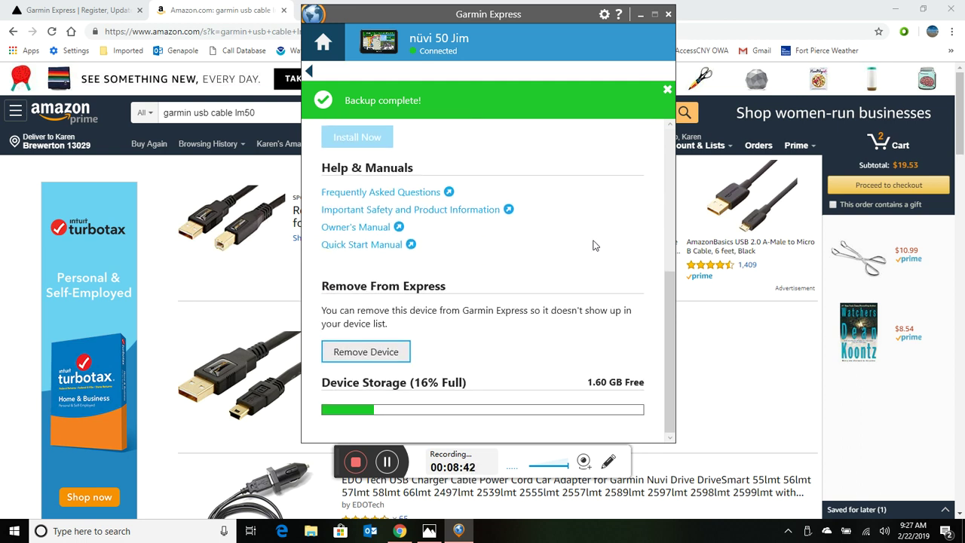
{"action": "scroll", "coordinate": [591, 257], "scroll_direction": "up", "scroll_amount": 4}
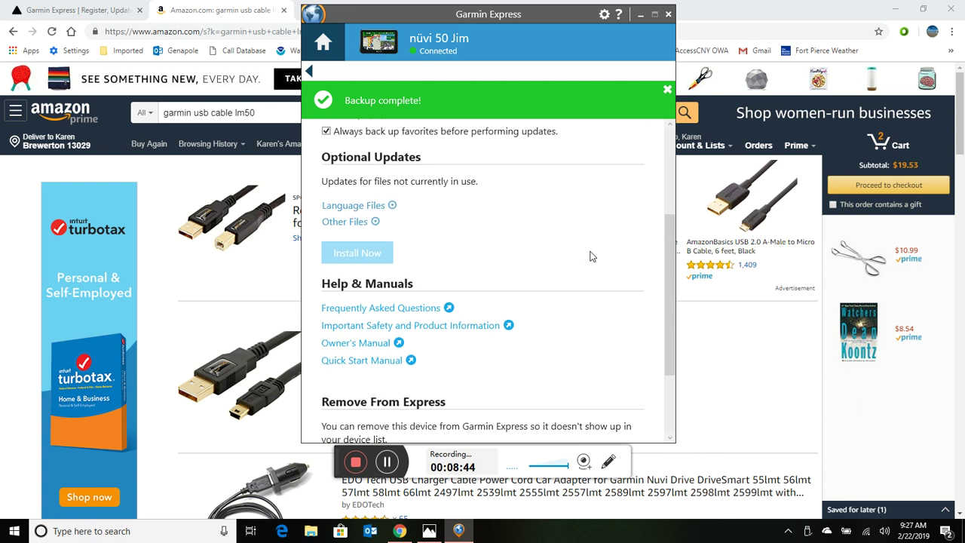
{"action": "scroll", "coordinate": [591, 256], "scroll_direction": "up", "scroll_amount": 5}
{"action": "scroll", "coordinate": [591, 257], "scroll_direction": "up", "scroll_amount": 1}
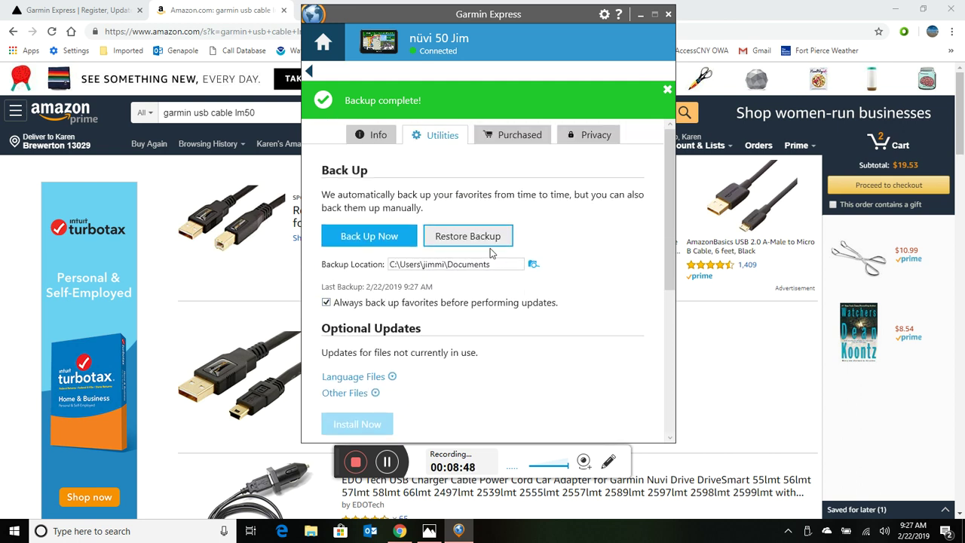
{"action": "scroll", "coordinate": [607, 285], "scroll_direction": "down", "scroll_amount": 1}
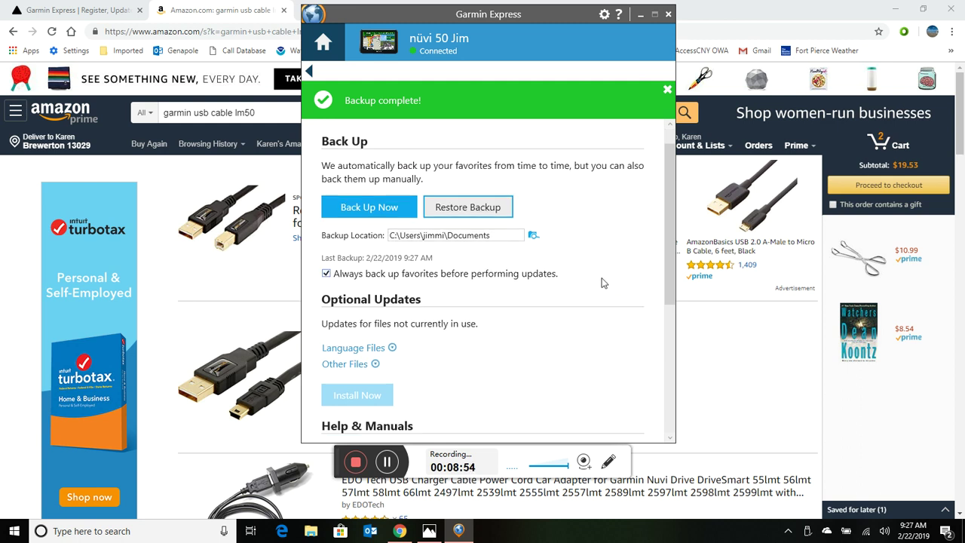
{"action": "scroll", "coordinate": [603, 283], "scroll_direction": "down", "scroll_amount": 2}
{"action": "scroll", "coordinate": [598, 286], "scroll_direction": "down", "scroll_amount": 2}
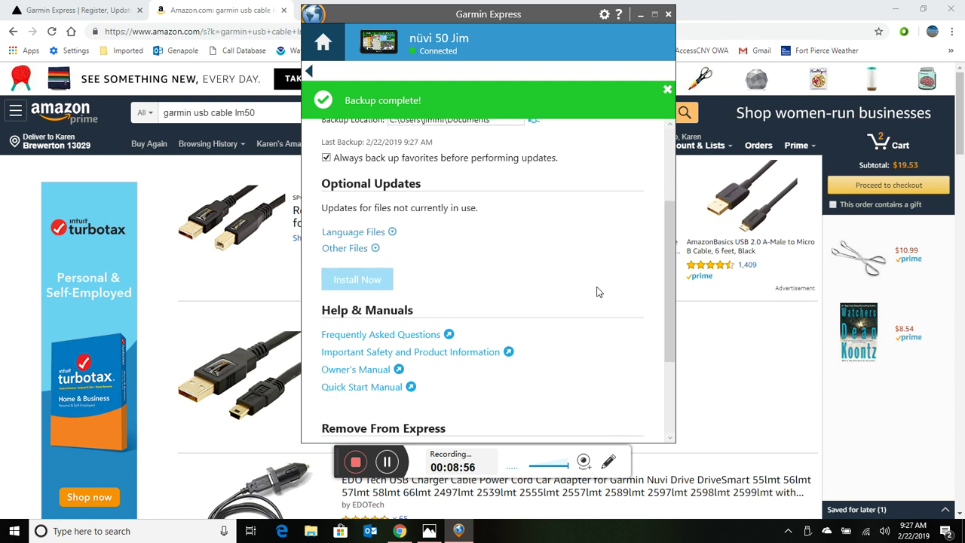
{"action": "scroll", "coordinate": [597, 291], "scroll_direction": "down", "scroll_amount": 5}
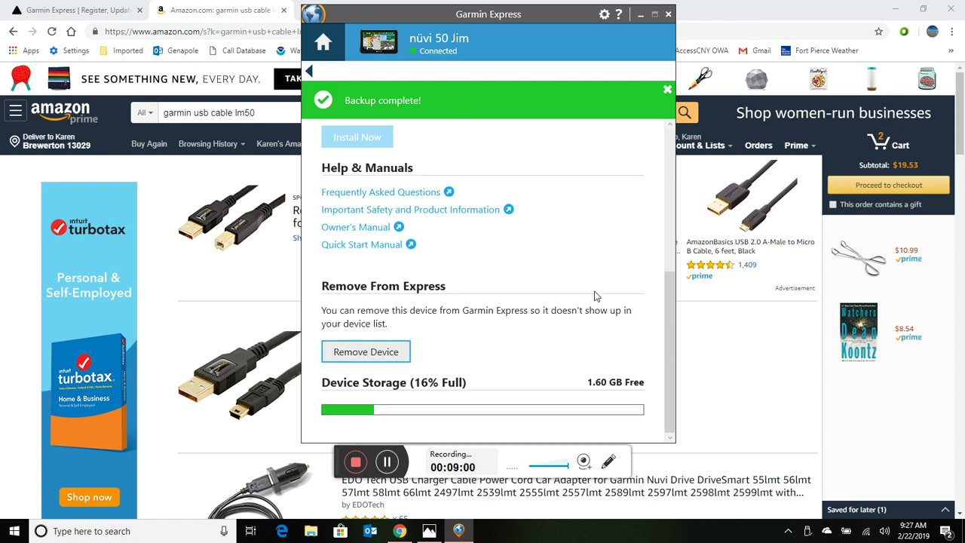
{"action": "scroll", "coordinate": [558, 269], "scroll_direction": "up", "scroll_amount": 3}
{"action": "scroll", "coordinate": [528, 267], "scroll_direction": "up", "scroll_amount": 3}
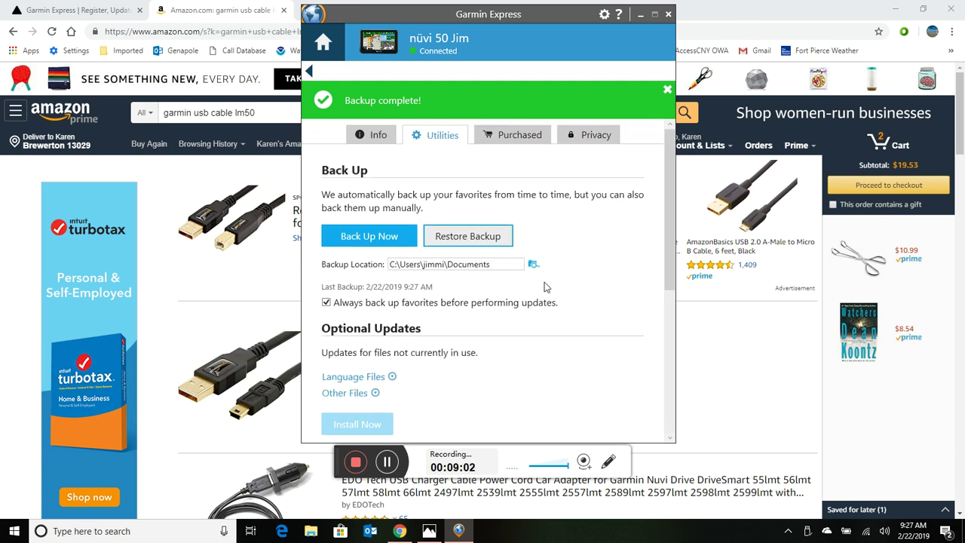
{"action": "left_click", "coordinate": [668, 90]}
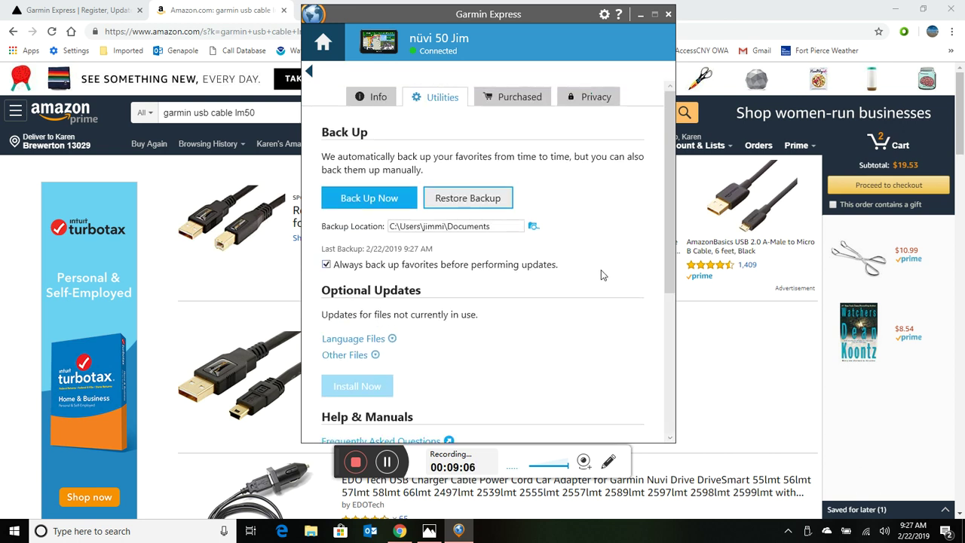
{"action": "scroll", "coordinate": [604, 275], "scroll_direction": "down", "scroll_amount": 2}
{"action": "scroll", "coordinate": [595, 291], "scroll_direction": "up", "scroll_amount": 2}
Step: Return to the device overview and check the general application settings, leaving without changes
{"action": "left_click", "coordinate": [309, 72]}
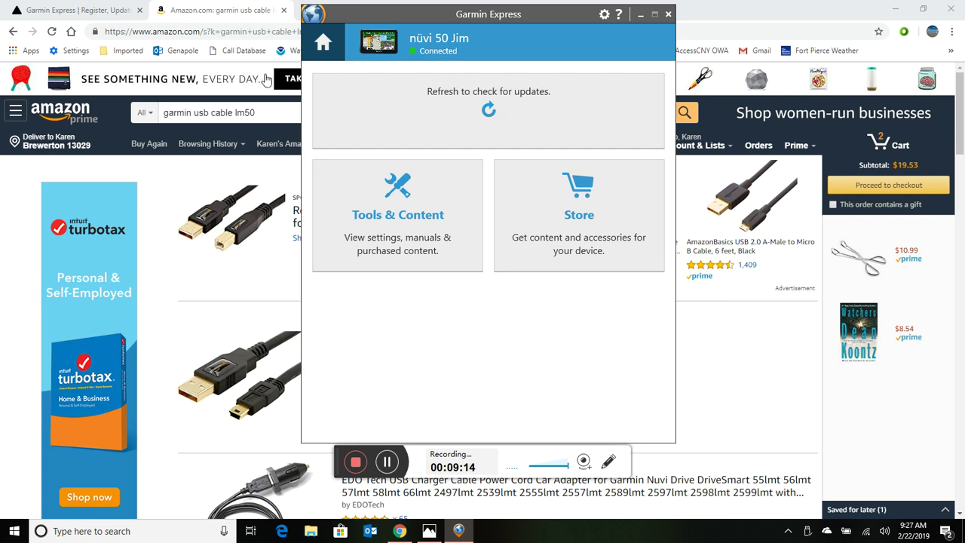
{"action": "left_click", "coordinate": [604, 16]}
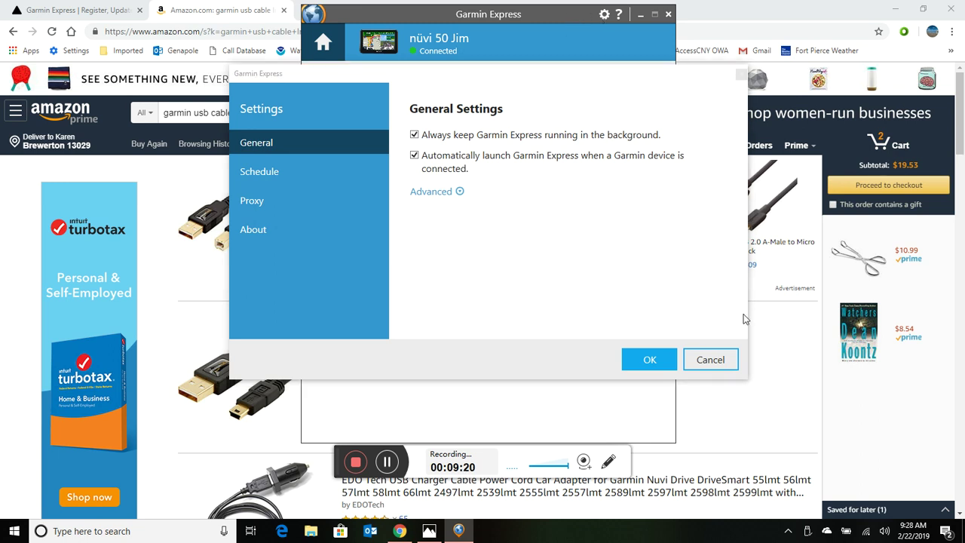
{"action": "left_click", "coordinate": [710, 360]}
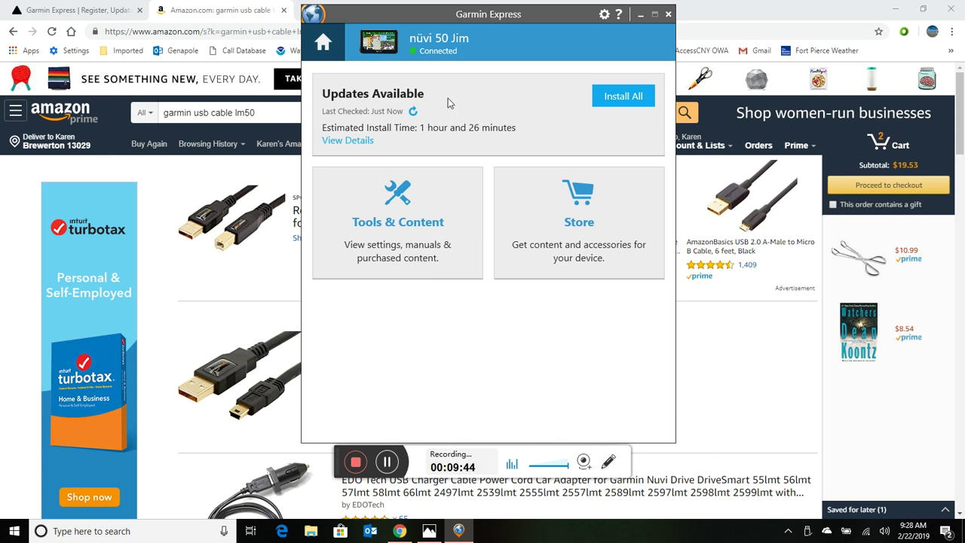
Step: Install all available software and map updates on the nüvi 50, accepting the license agreements
{"action": "left_click", "coordinate": [627, 96]}
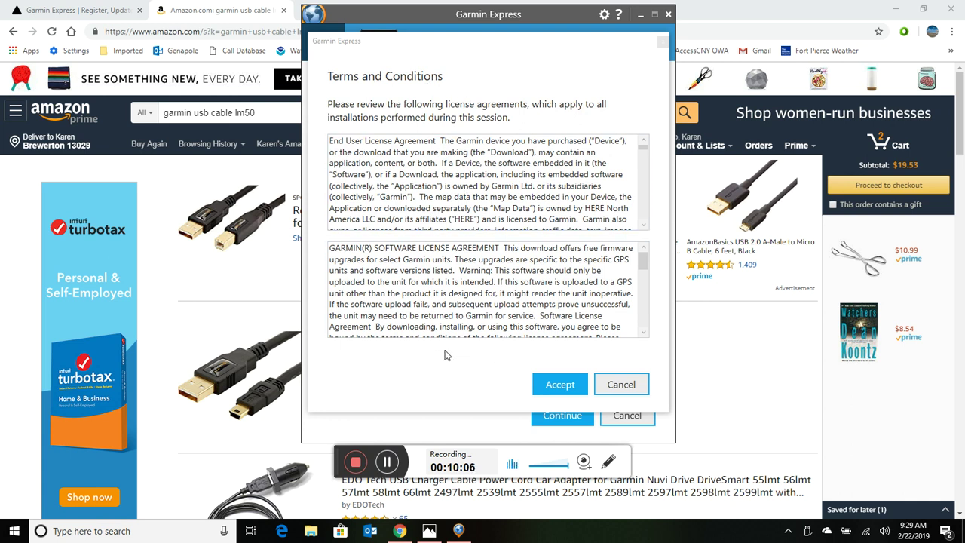
{"action": "left_click", "coordinate": [555, 386]}
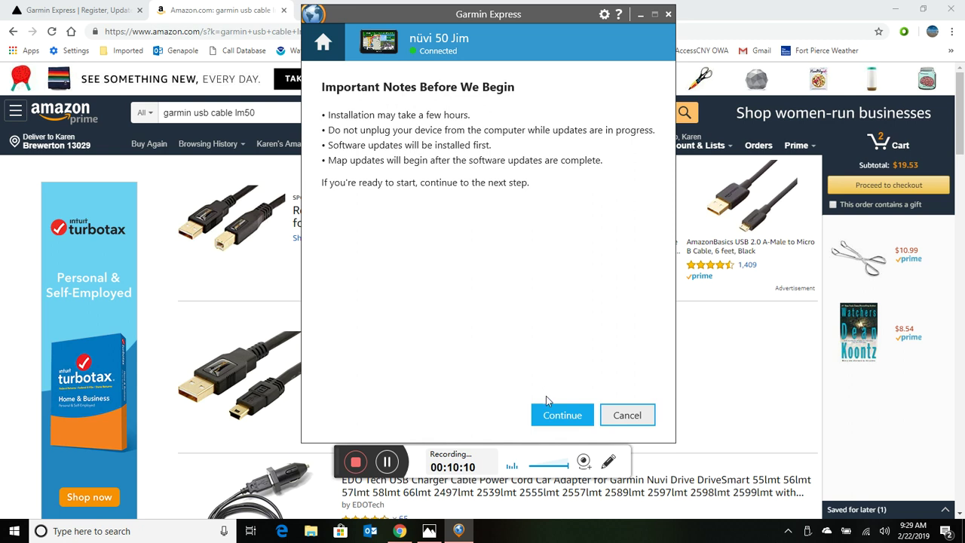
{"action": "left_click", "coordinate": [557, 415]}
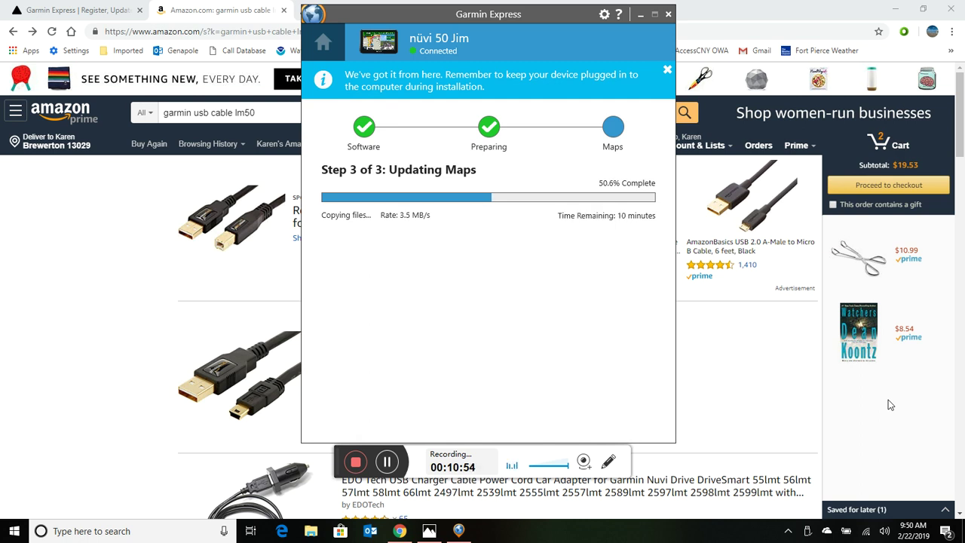
{"action": "left_click", "coordinate": [387, 462]}
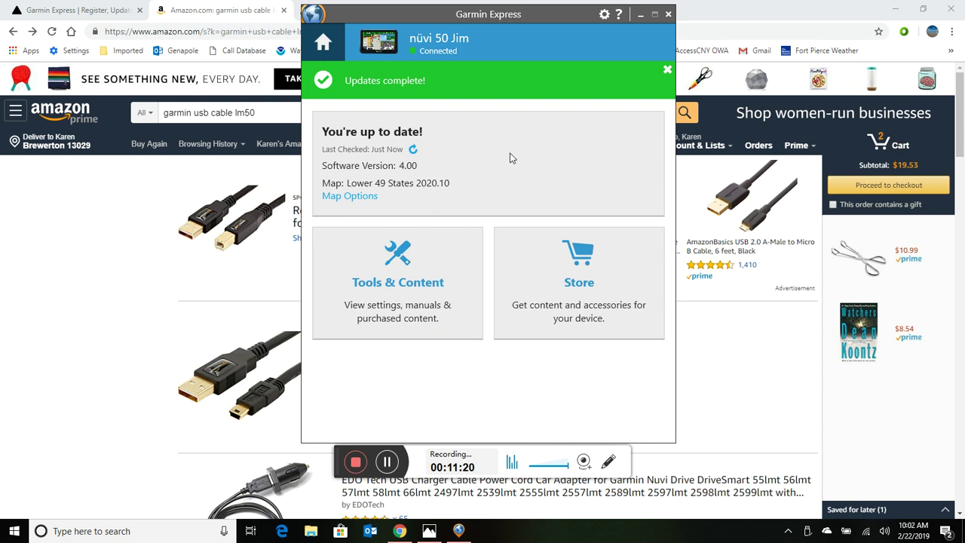
Step: Switch to Chrome and check the box contents of the Garmin DriveAssist 51 LMT-S and the nüvi 50LM
{"action": "left_click", "coordinate": [641, 15]}
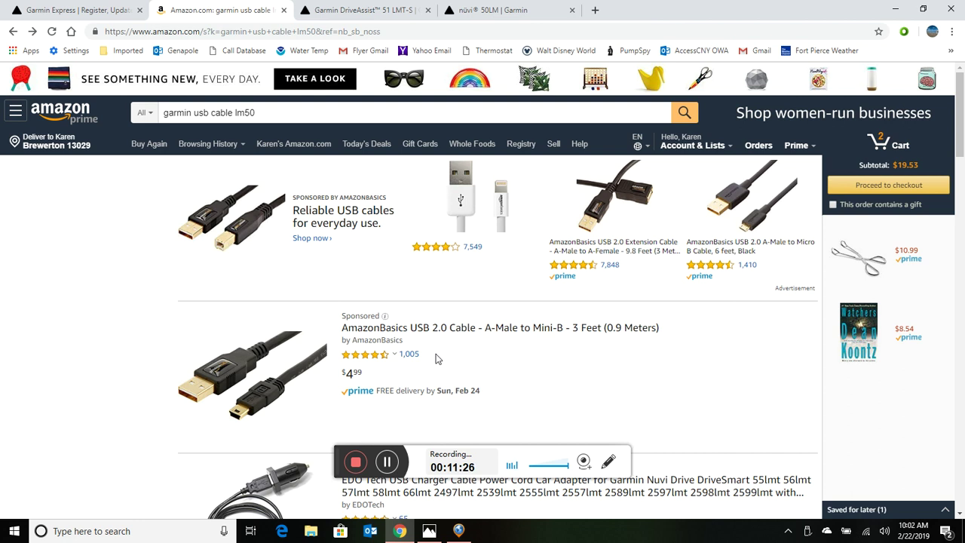
{"action": "left_click", "coordinate": [373, 11]}
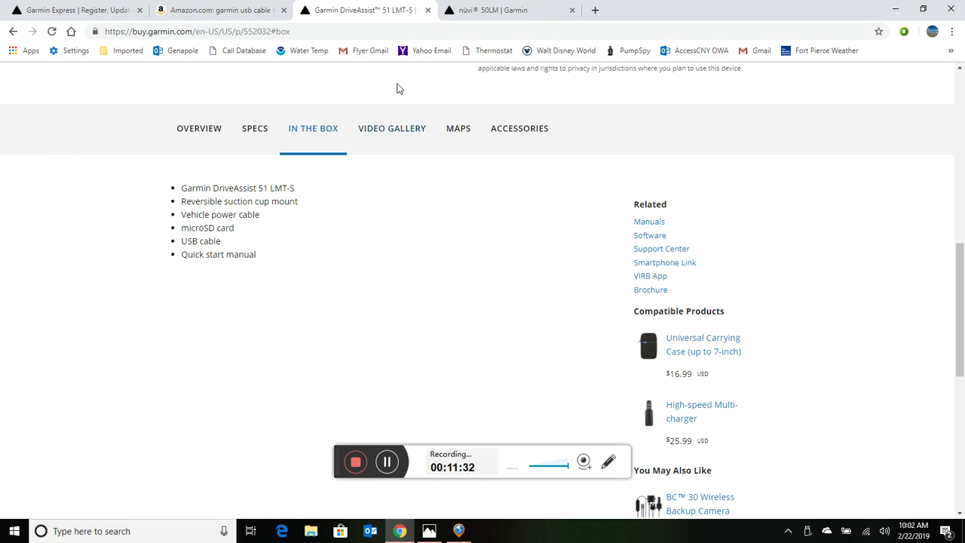
{"action": "left_click", "coordinate": [483, 12]}
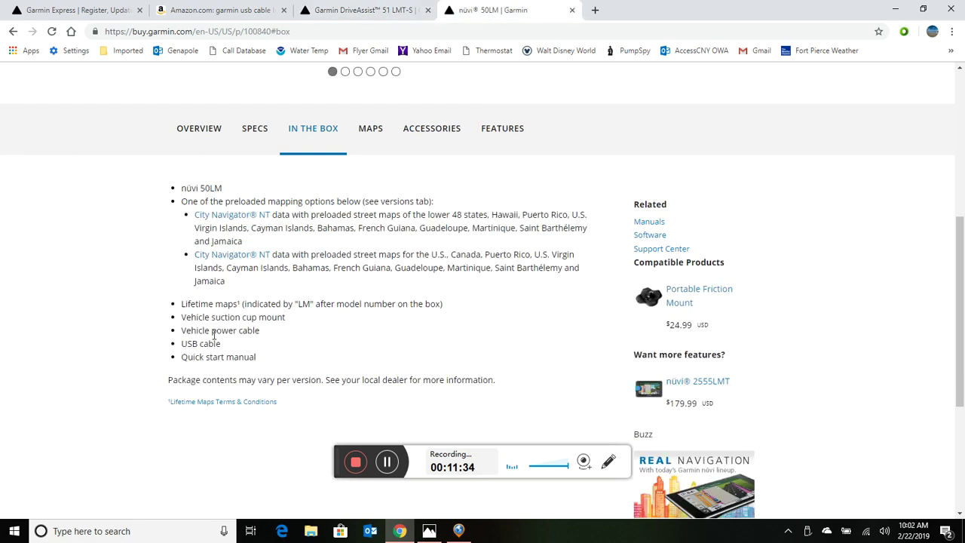
Step: Look through the Amazon results for compatible Mini-B USB cables, then switch back to Garmin Express
{"action": "left_click", "coordinate": [202, 13]}
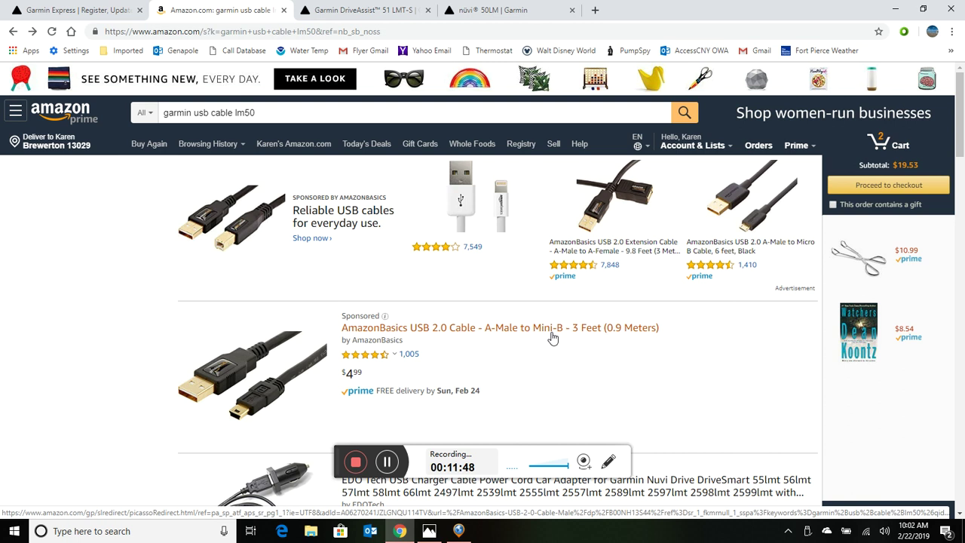
{"action": "scroll", "coordinate": [551, 337], "scroll_direction": "down", "scroll_amount": 5}
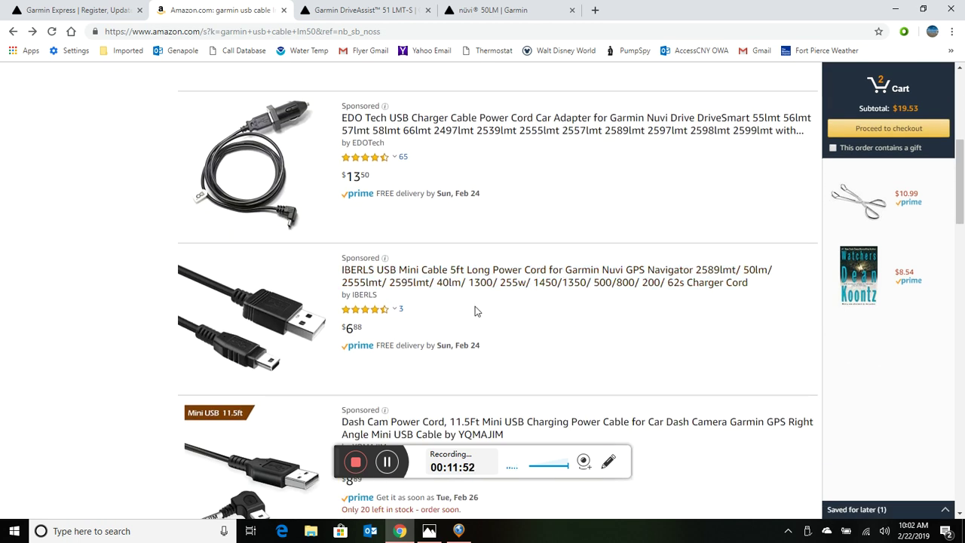
{"action": "scroll", "coordinate": [475, 311], "scroll_direction": "up", "scroll_amount": 2}
{"action": "scroll", "coordinate": [475, 311], "scroll_direction": "up", "scroll_amount": 2}
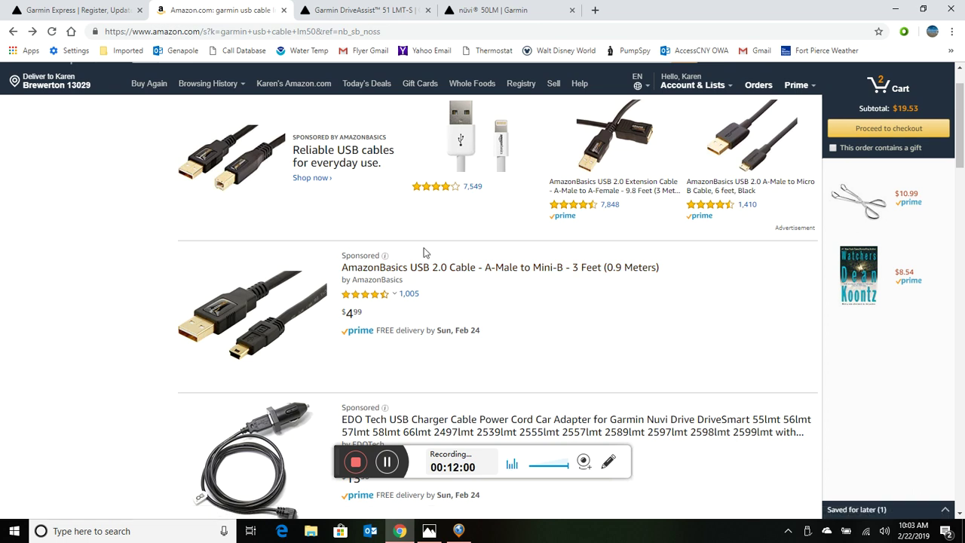
{"action": "left_click", "coordinate": [458, 531]}
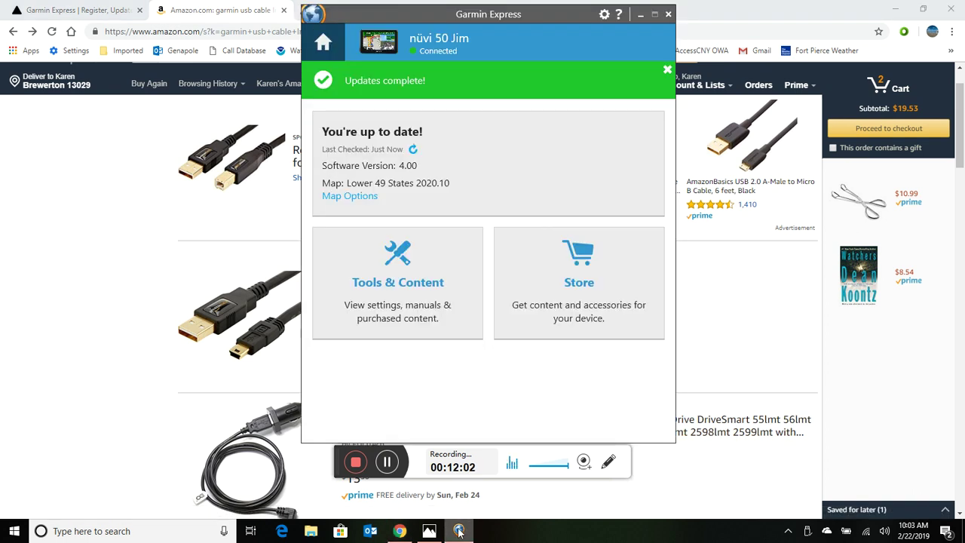